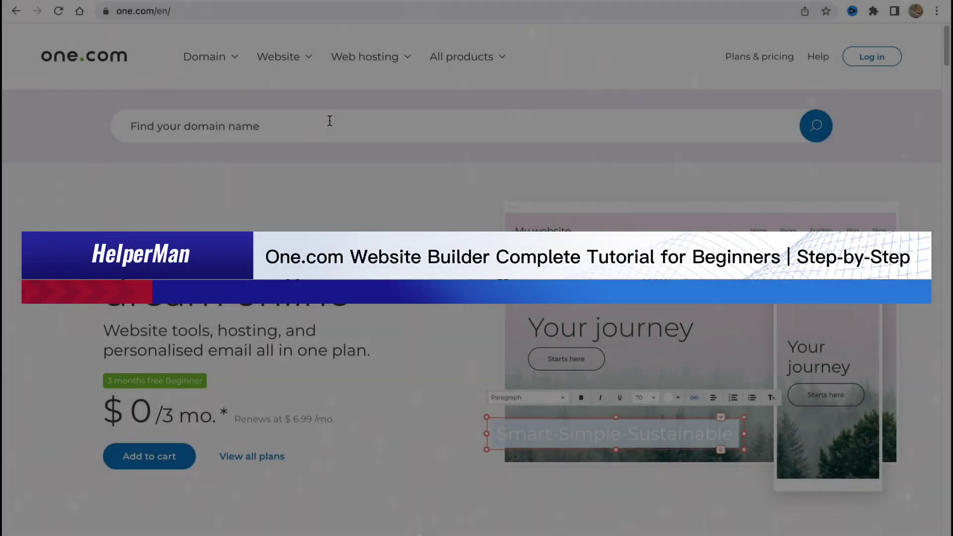
Go to Website Builder from the Website menu and start its 14-day free trial.
scroll(409, 213, "down", 3)
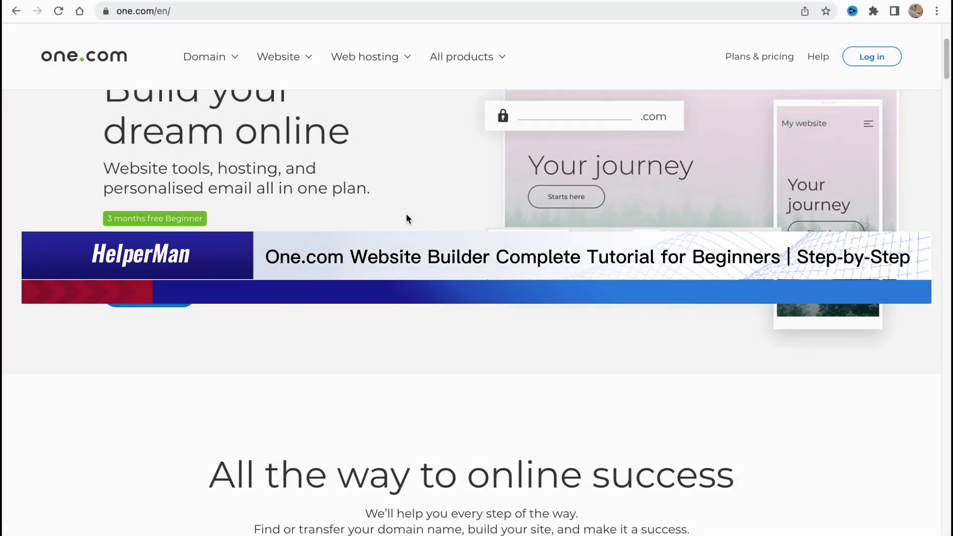
scroll(407, 219, "down", 10)
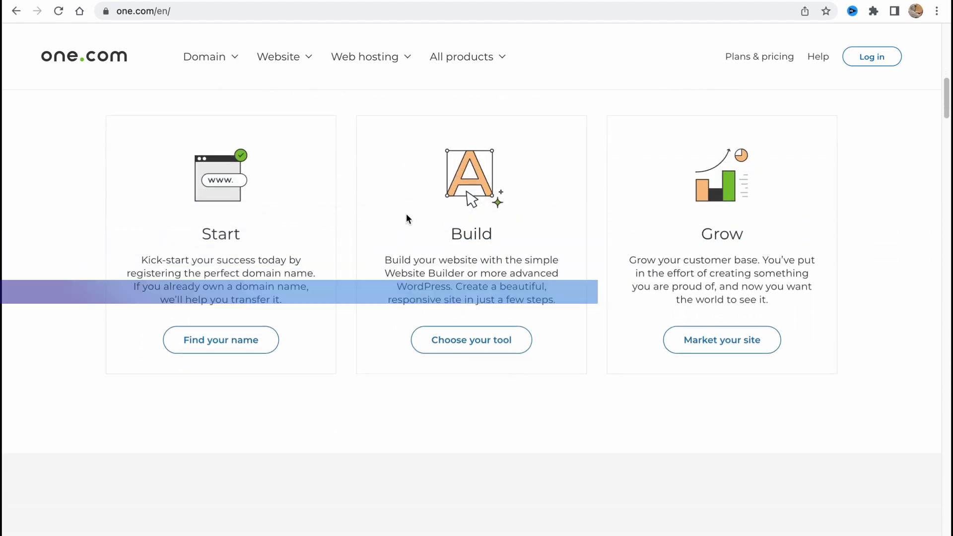
scroll(406, 219, "down", 16)
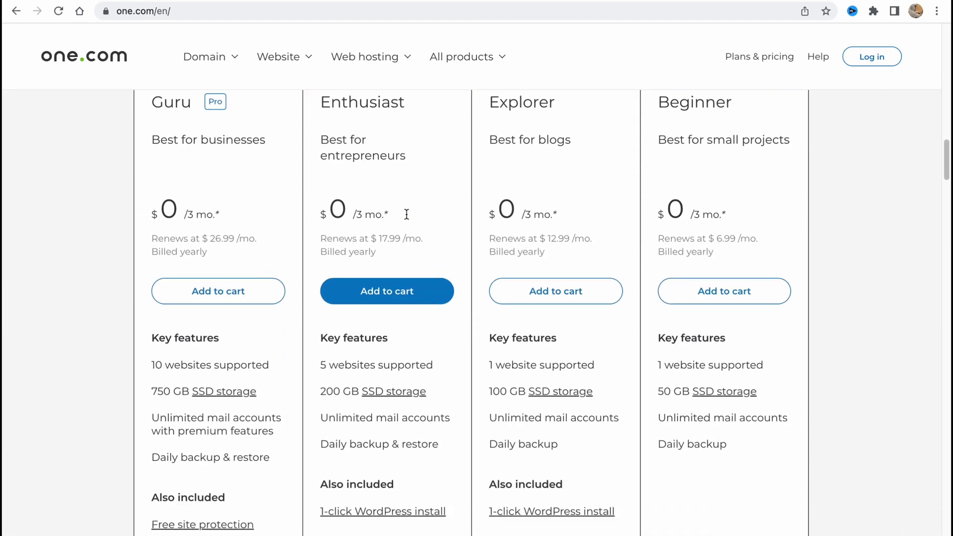
scroll(406, 214, "down", 9)
scroll(405, 215, "up", 14)
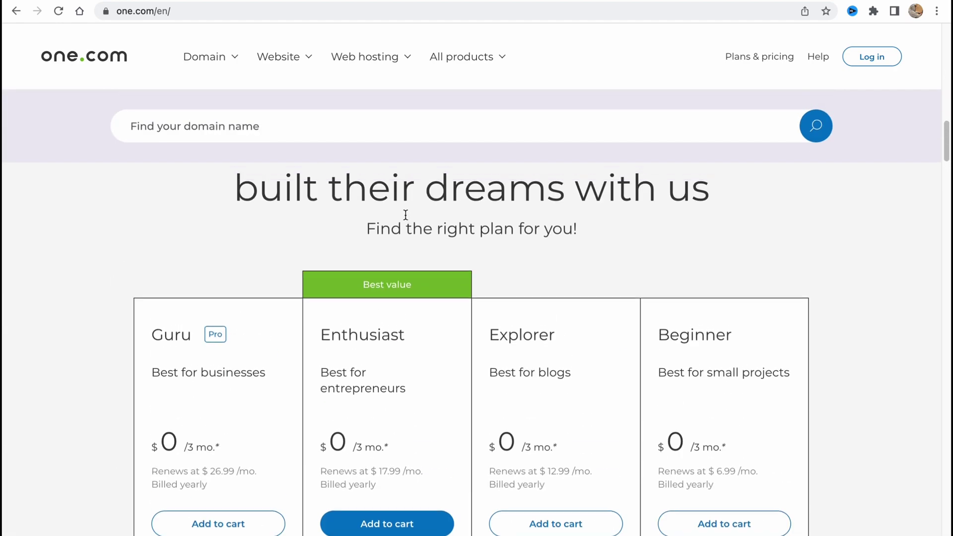
scroll(405, 214, "up", 20)
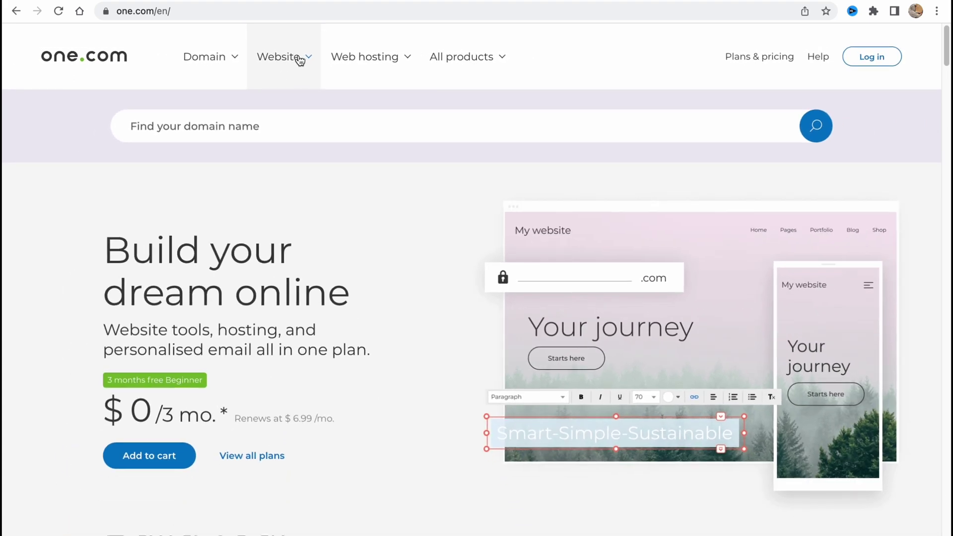
left_click(299, 59)
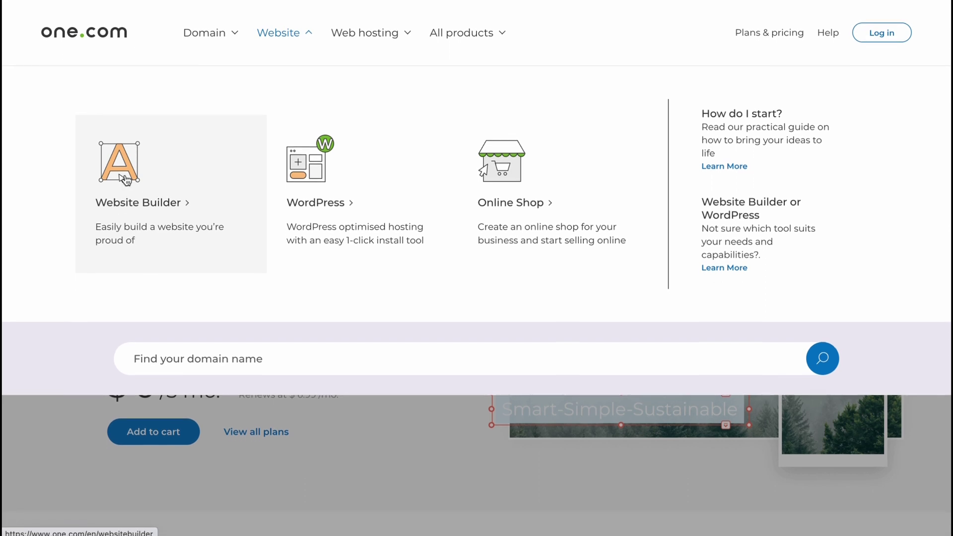
left_click(132, 258)
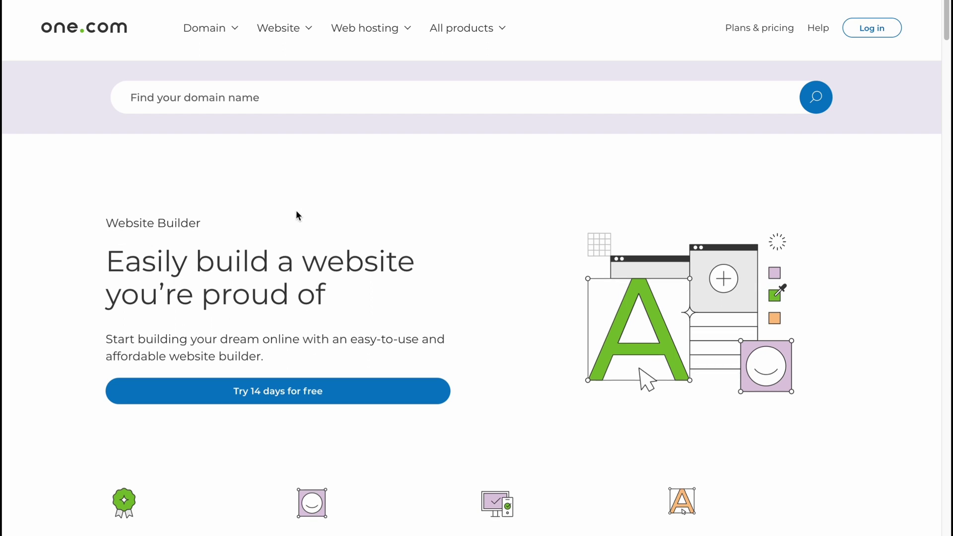
left_click(299, 394)
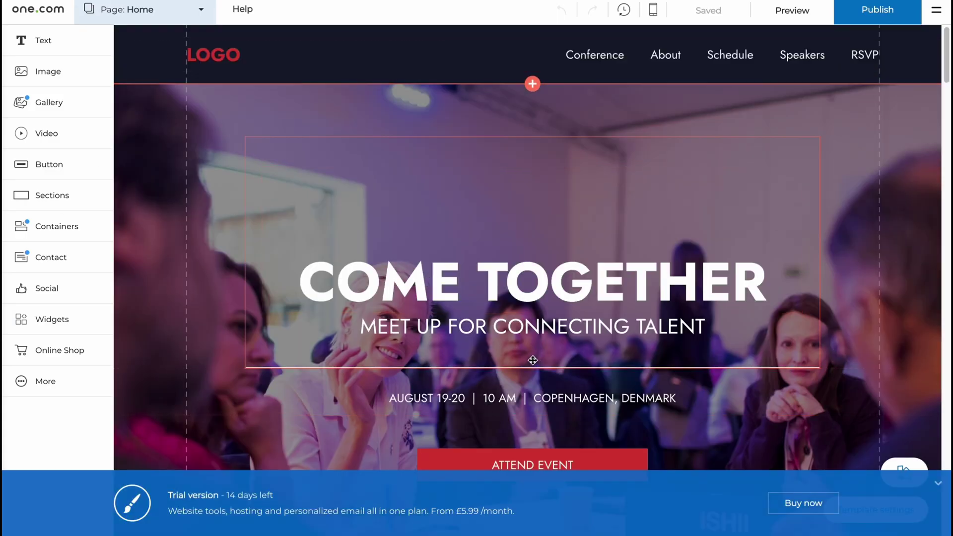
Collapse the blue trial notice to a small bar and open the Buy now page.
left_click(939, 489)
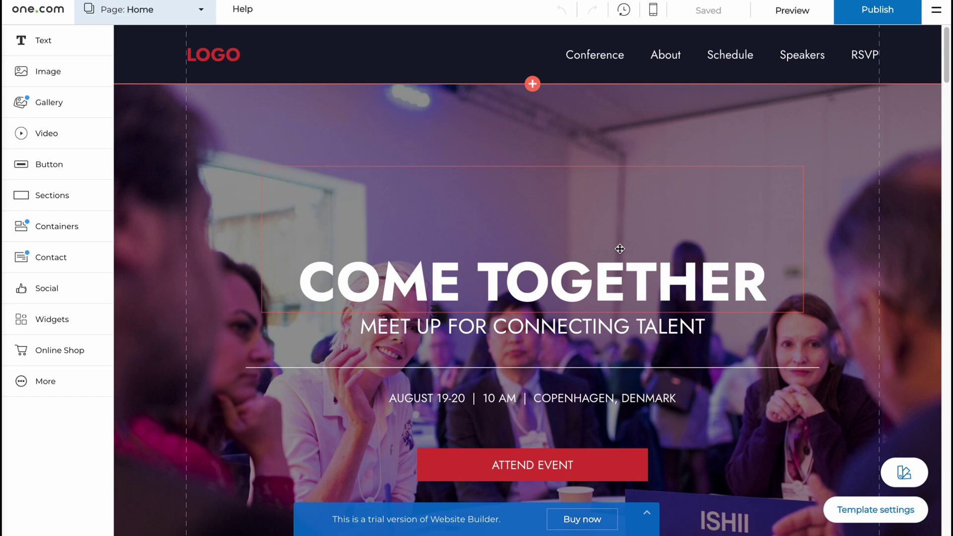
scroll(606, 263, "down", 3)
scroll(606, 263, "up", 1)
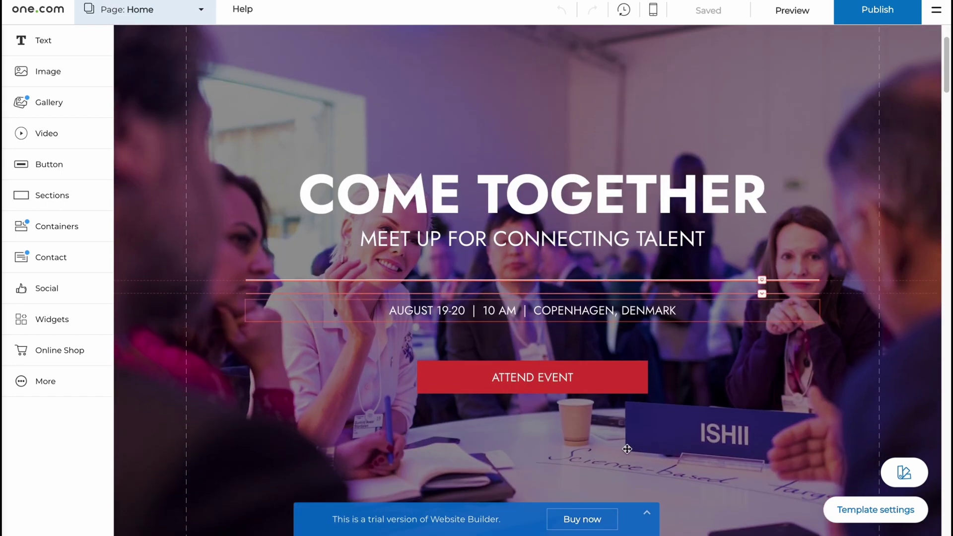
left_click(577, 519)
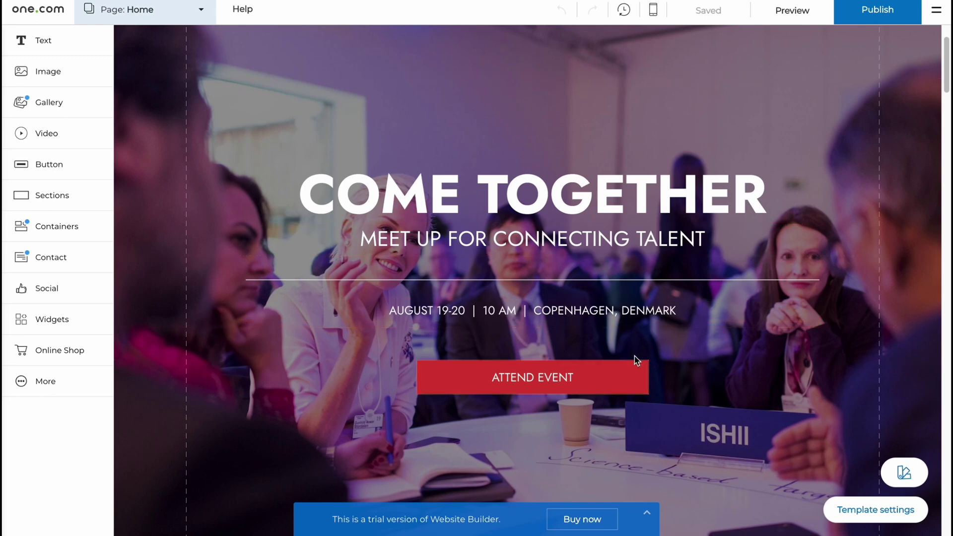
Select the hero's AUGUST 19-20, Copenhagen date and venue line.
scroll(634, 362, "up", 2)
scroll(711, 360, "down", 2)
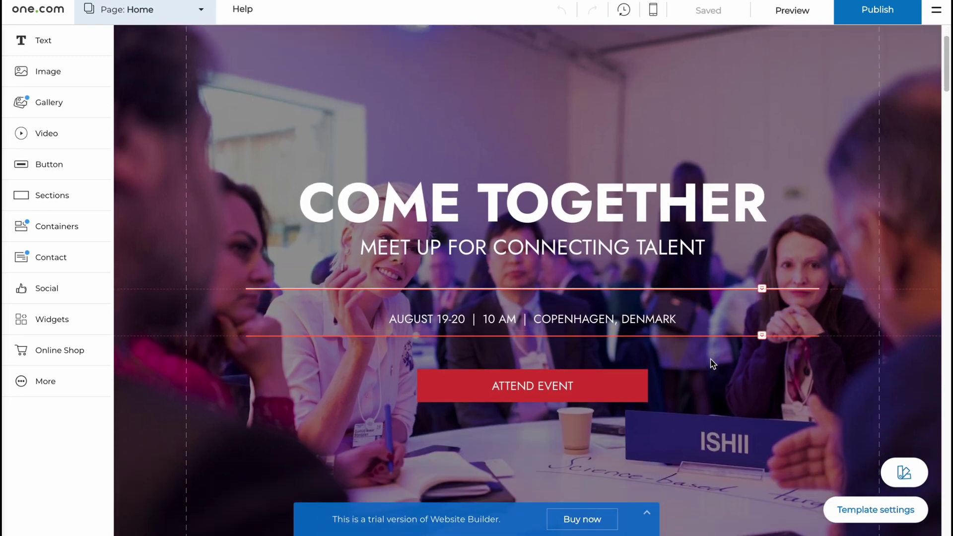
scroll(600, 379, "down", 2)
scroll(601, 379, "up", 1)
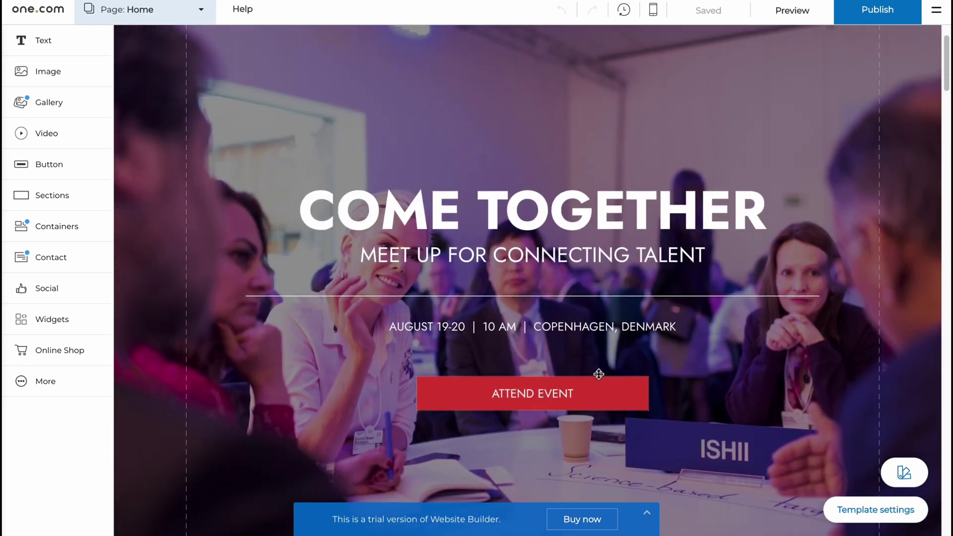
scroll(564, 303, "up", 1)
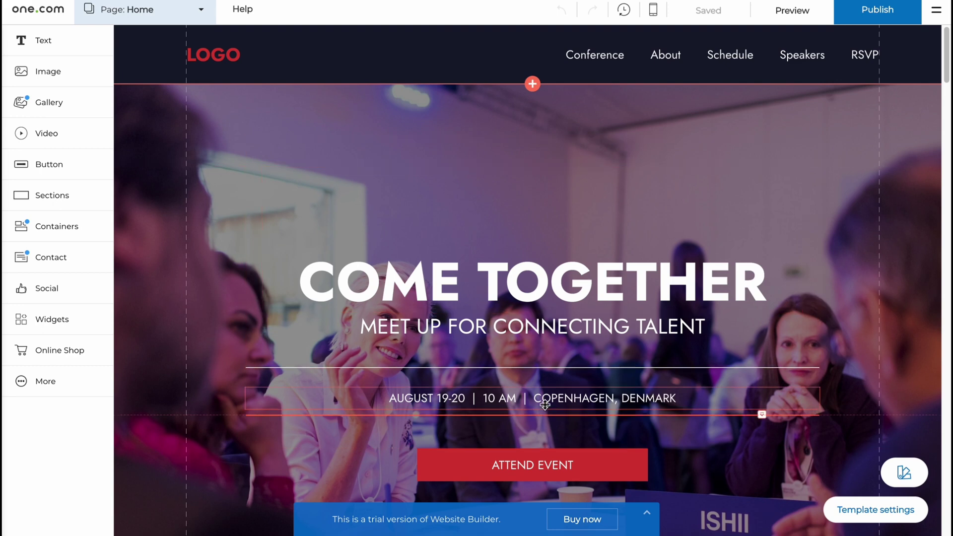
scroll(497, 298, "down", 1)
left_click(526, 281)
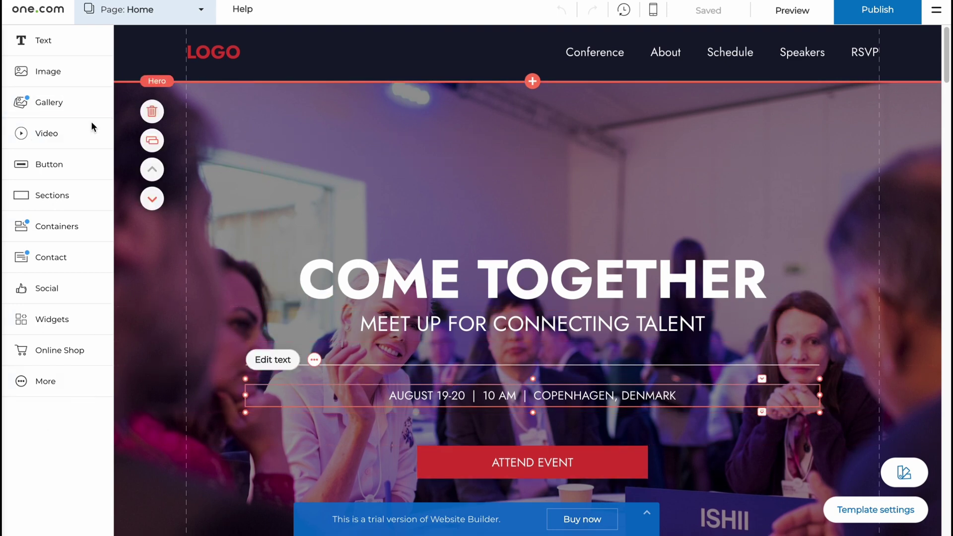
left_click(42, 49)
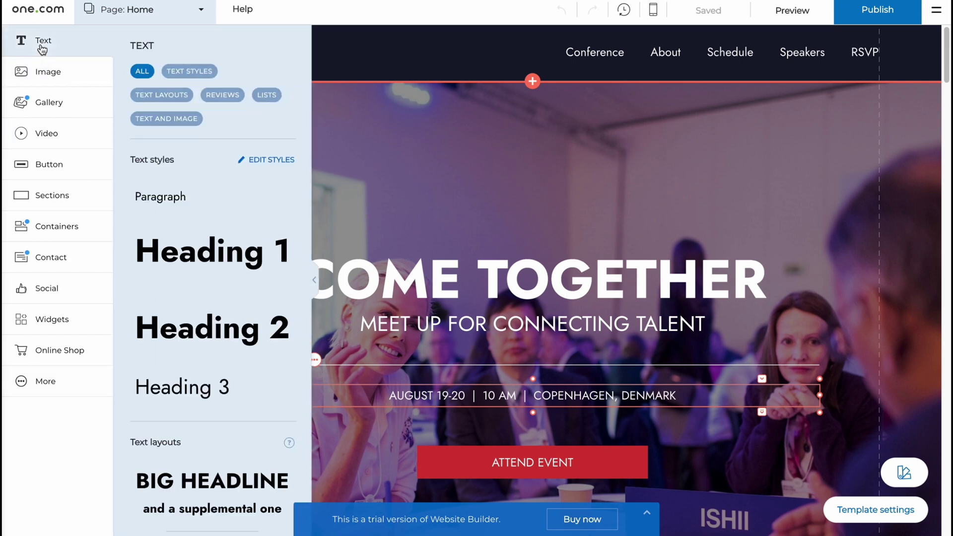
left_click(47, 79)
left_click(57, 111)
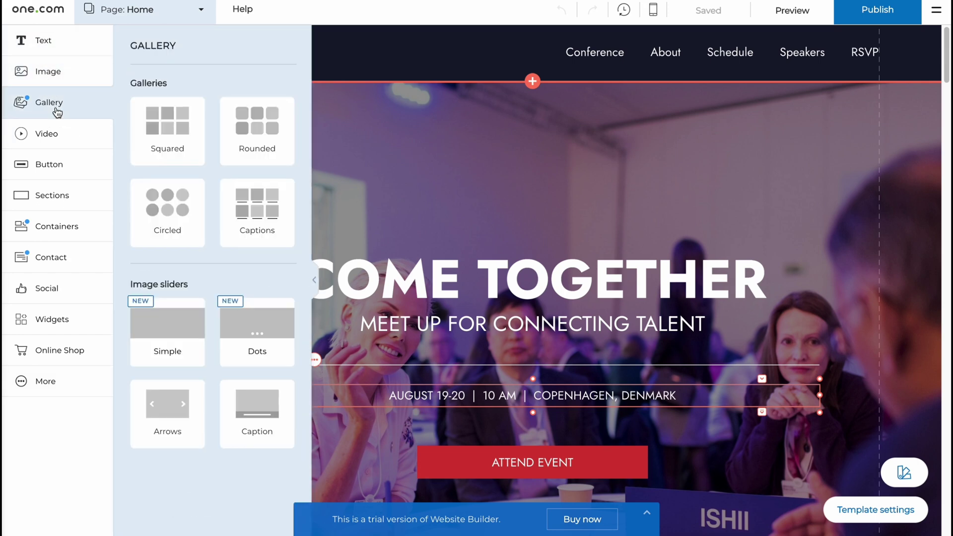
left_click(49, 135)
left_click(50, 164)
left_click(62, 202)
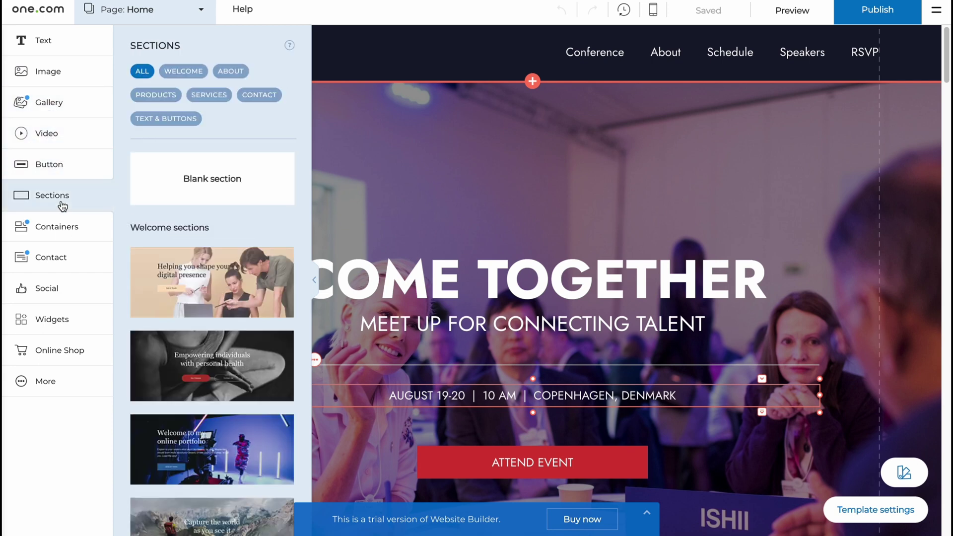
left_click(61, 233)
left_click(62, 258)
left_click(51, 290)
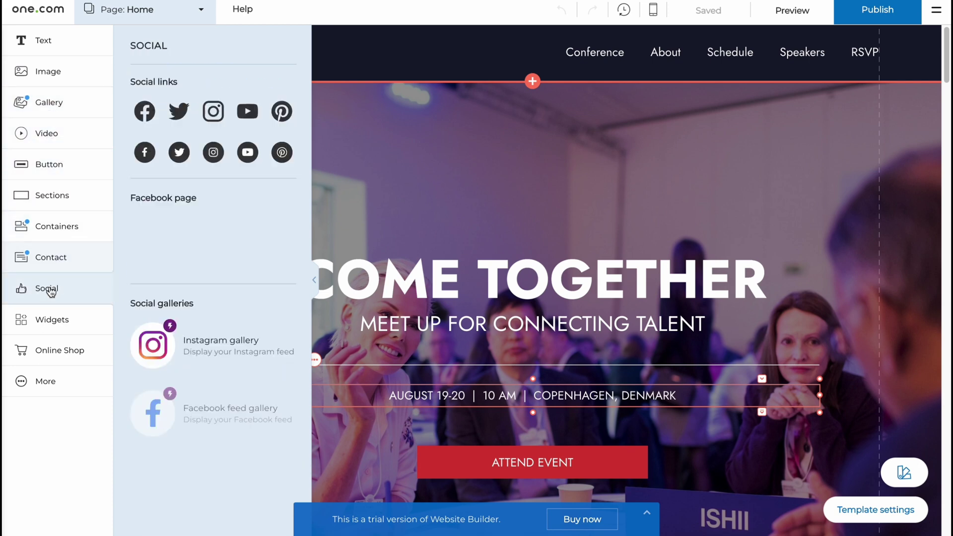
left_click(60, 323)
left_click(59, 387)
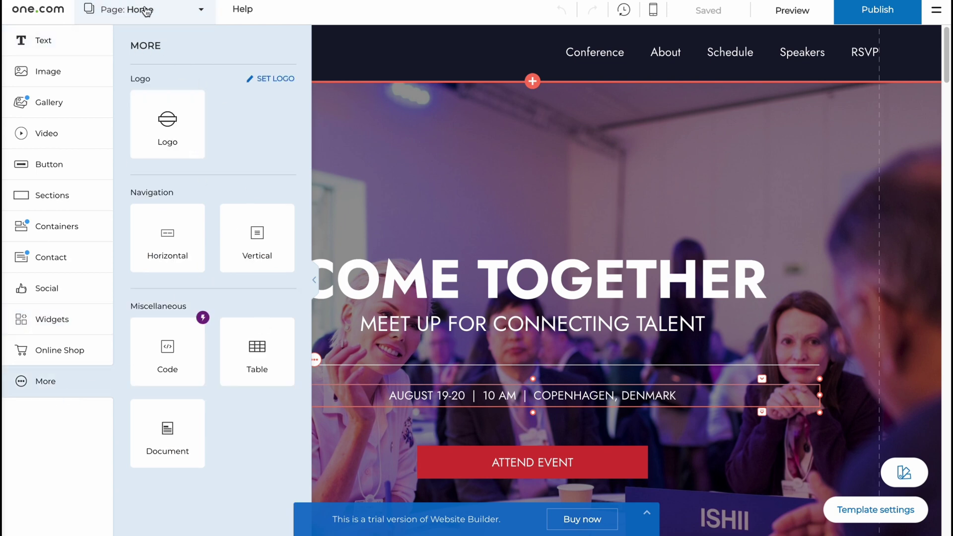
left_click(281, 57)
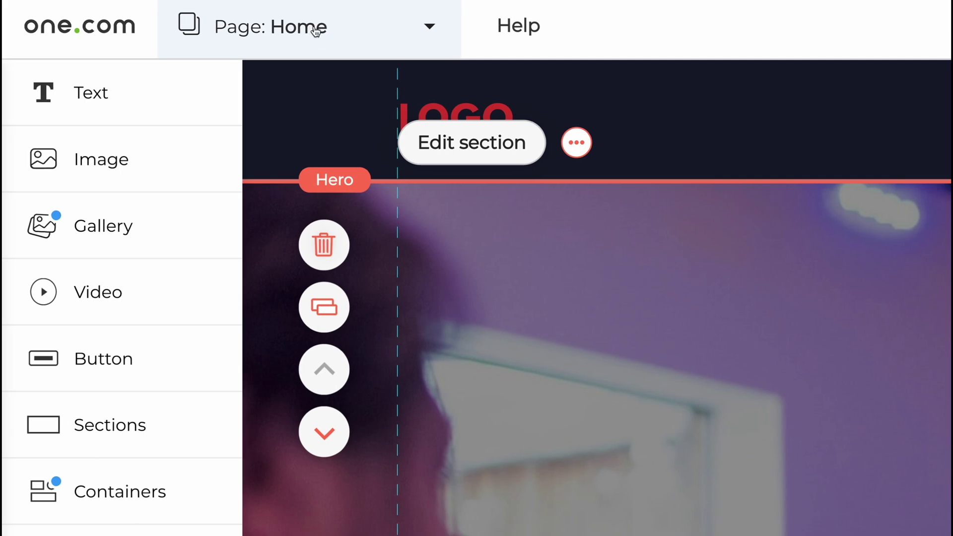
left_click(316, 31)
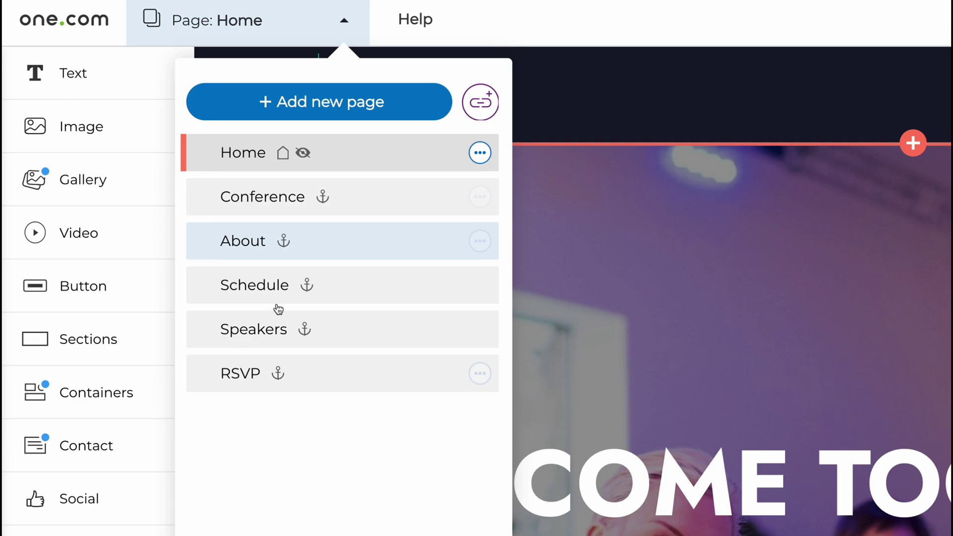
left_click(293, 199)
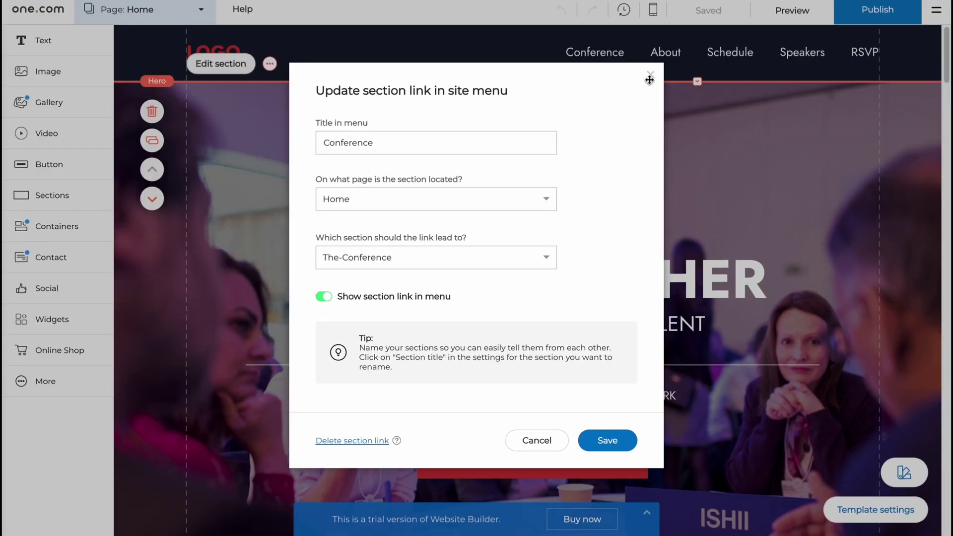
left_click(650, 78)
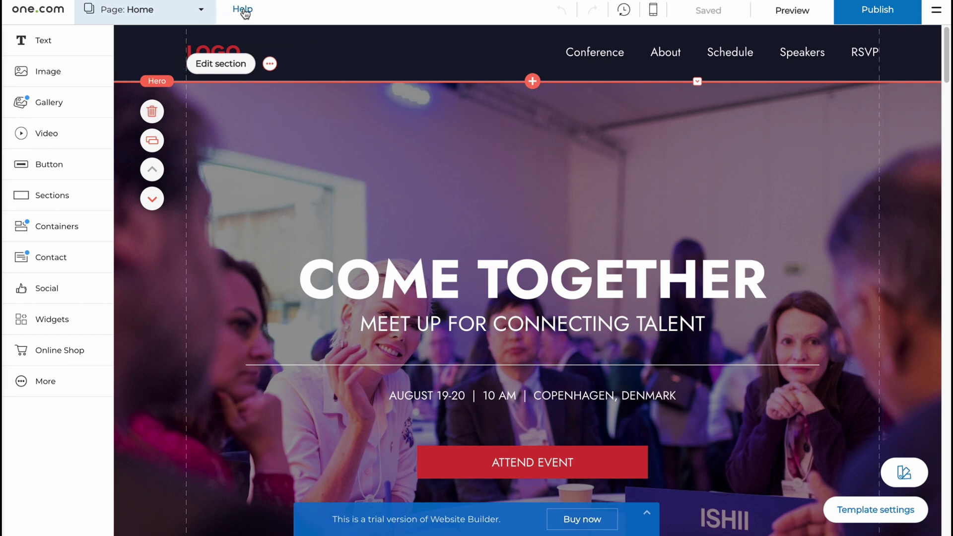
left_click(624, 11)
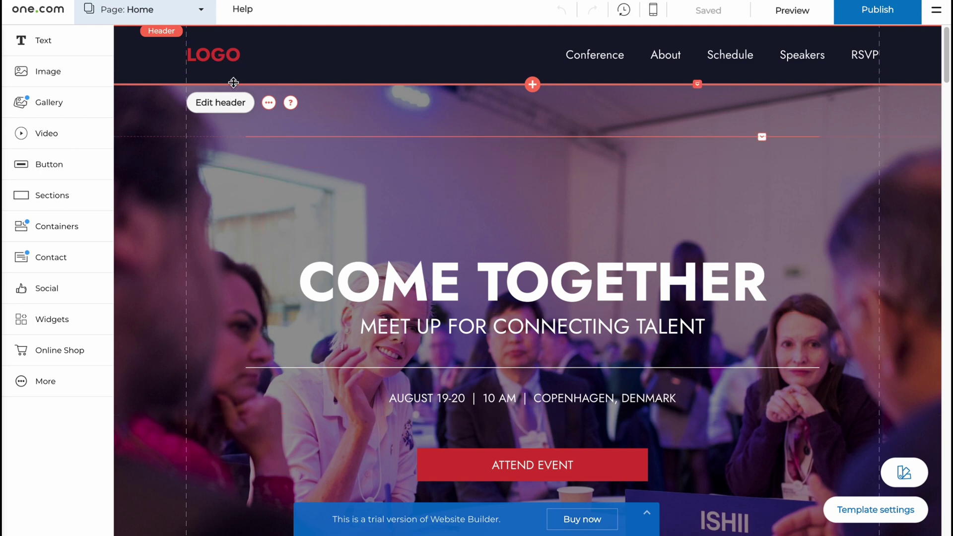
Replace the header LOGO placeholder with the workshop.jpg potter photo.
left_click(222, 61)
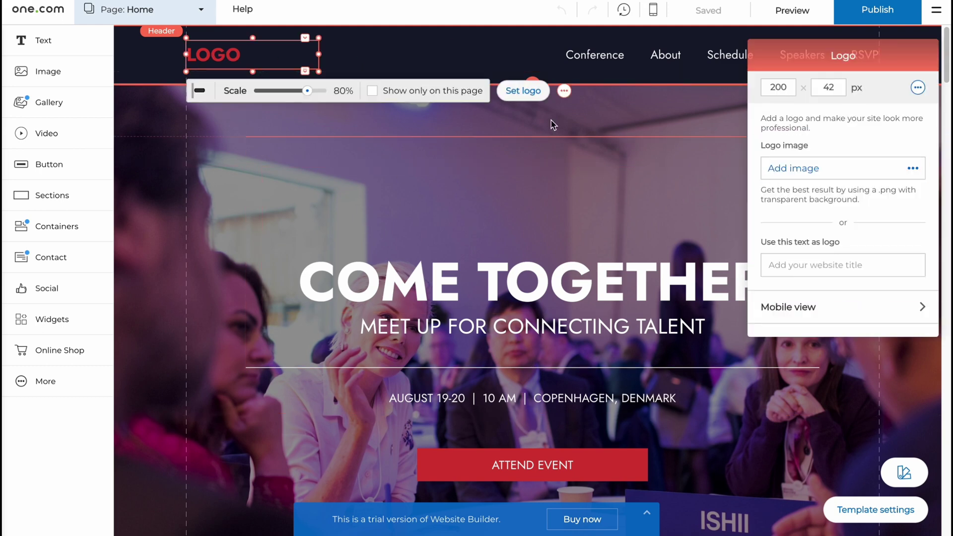
left_click(246, 59)
left_click_drag(245, 59, 209, 55)
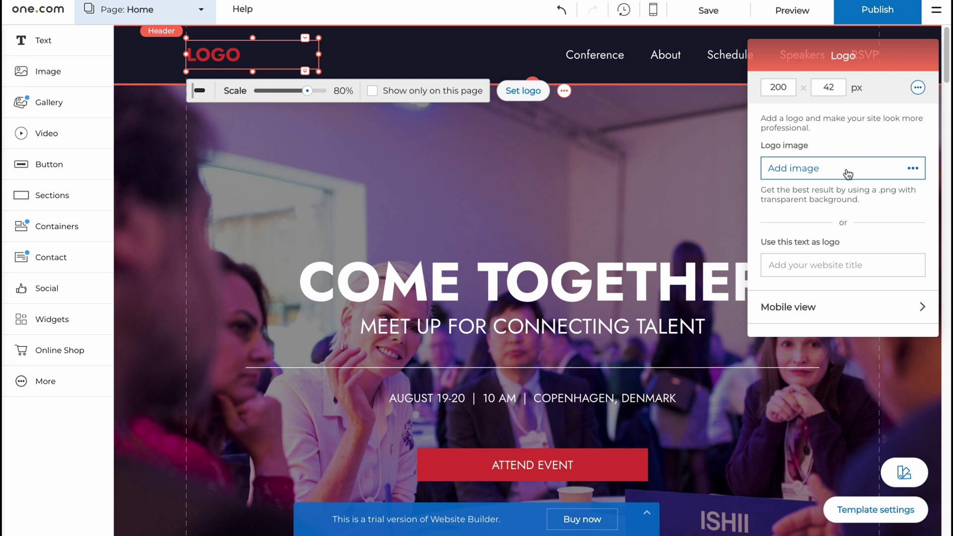
left_click(914, 171)
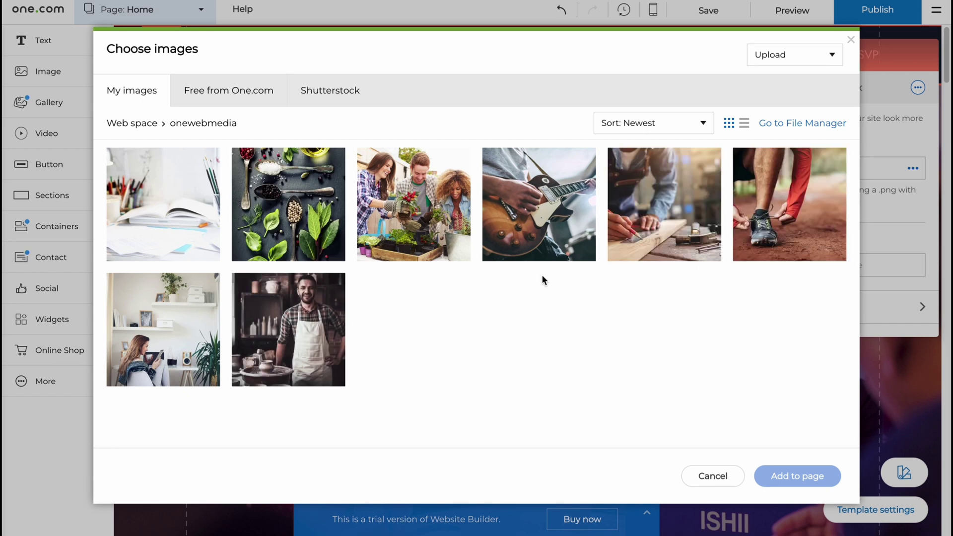
left_click(319, 330)
left_click(797, 475)
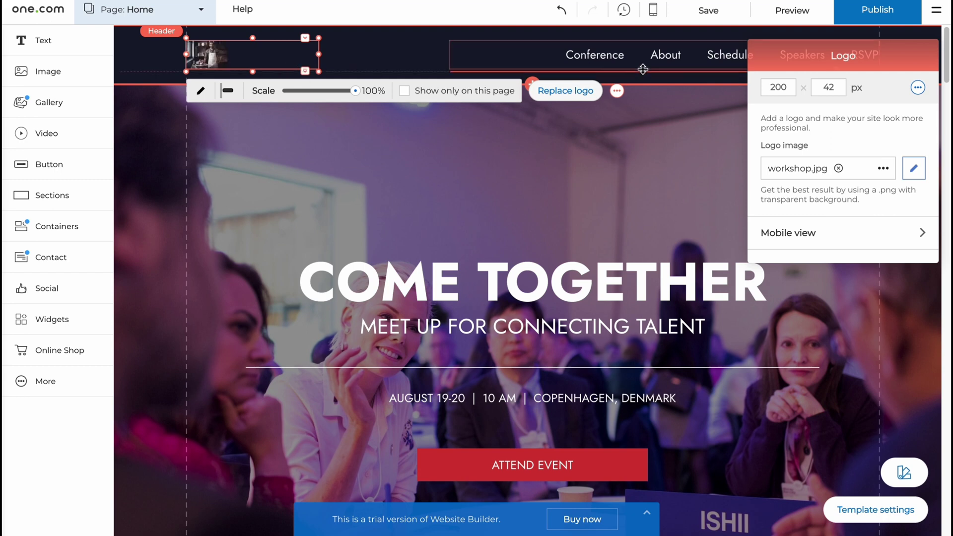
Enlarge the logo photo to 275 × 81 px and shift the navigation menu slightly down.
left_click_drag(321, 74, 368, 87)
left_click_drag(242, 64, 242, 68)
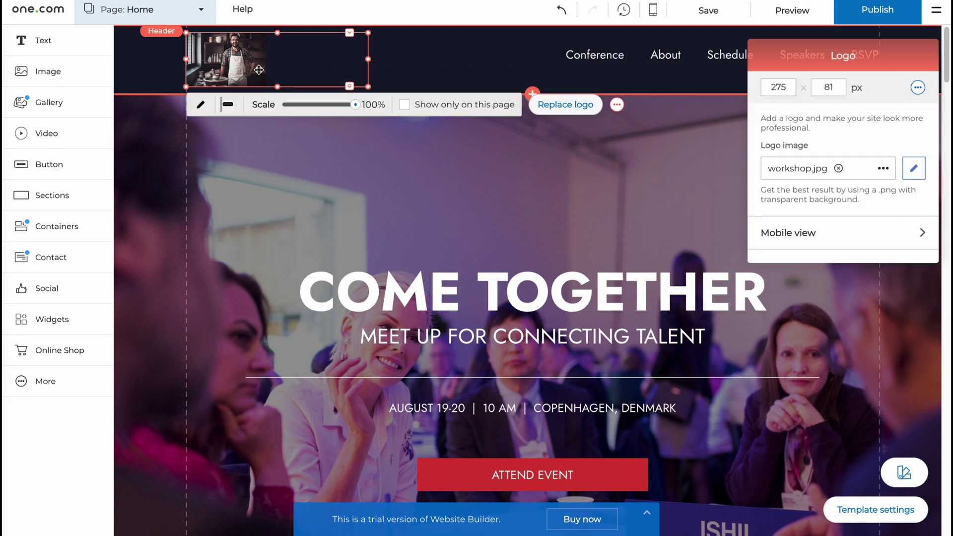
left_click(222, 156)
mouse_move(603, 53)
left_mouse_down()
mouse_move(579, 55)
mouse_move(608, 55)
left_mouse_up()
left_click_drag(525, 289, 523, 232)
Move the subtitle and date lines up, then retitle the heading 'HelperMan' and subtitle 'Tutorials'.
left_click_drag(553, 311, 552, 268)
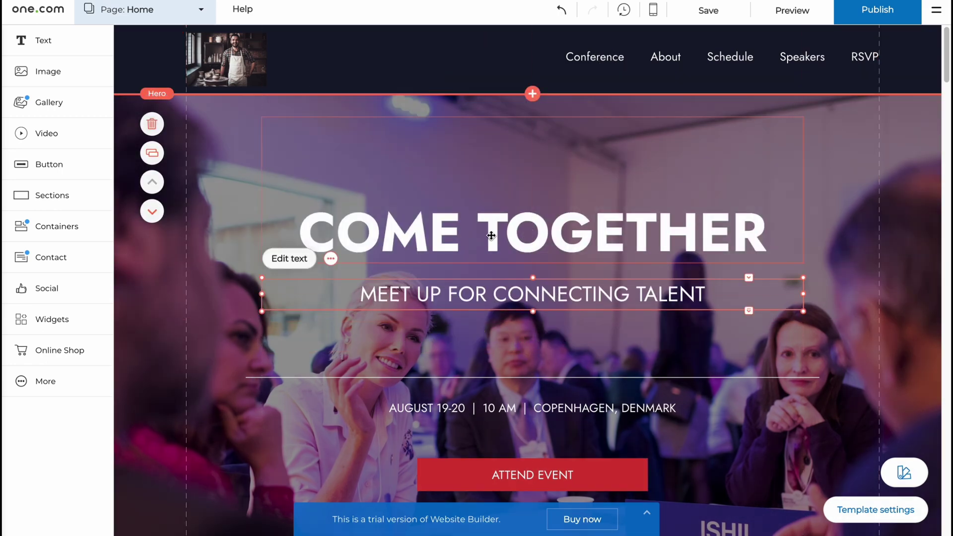
left_click_drag(538, 409, 540, 367)
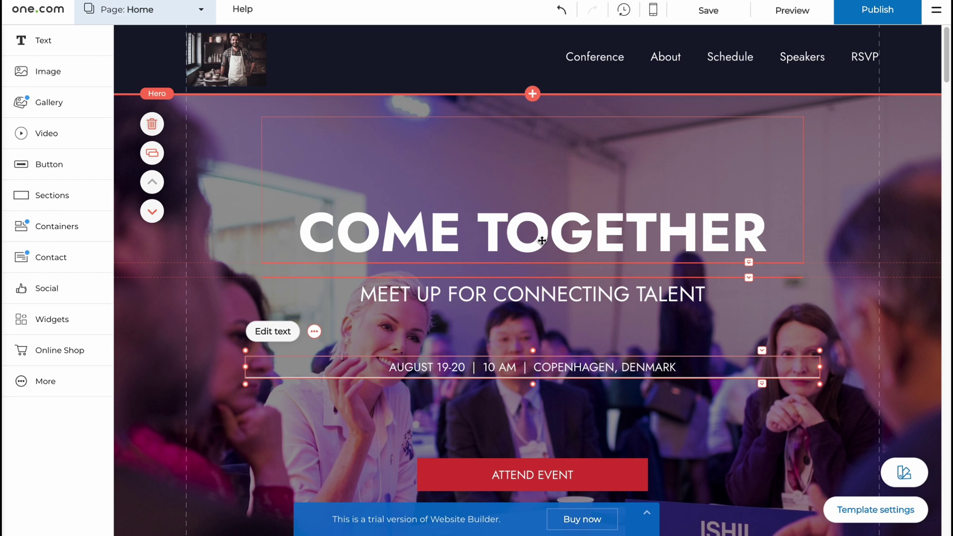
left_click(546, 237)
left_click(547, 237)
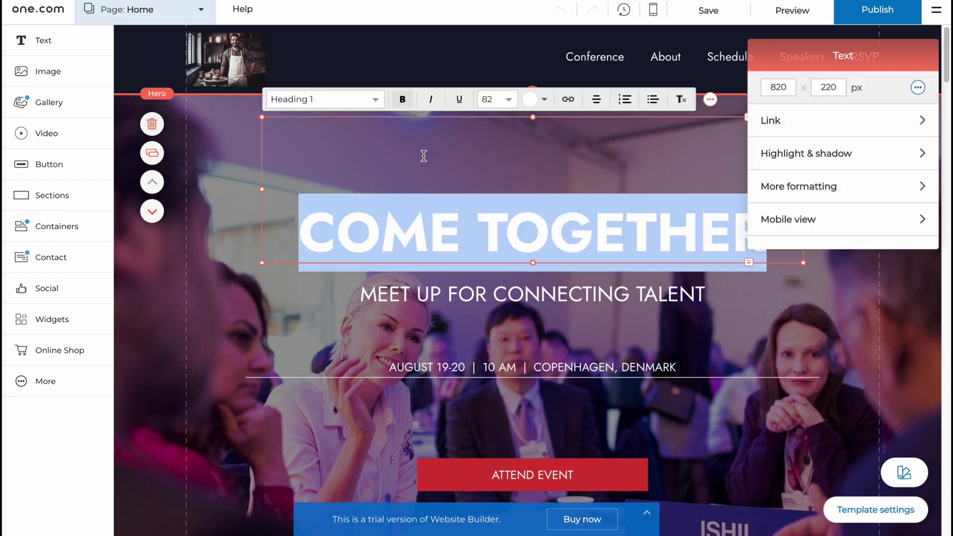
type("H")
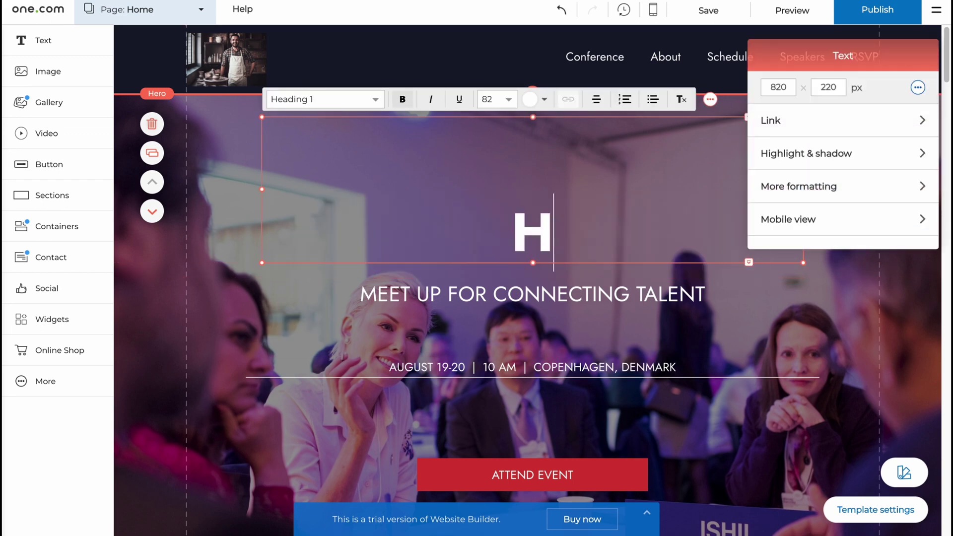
type("elperMan")
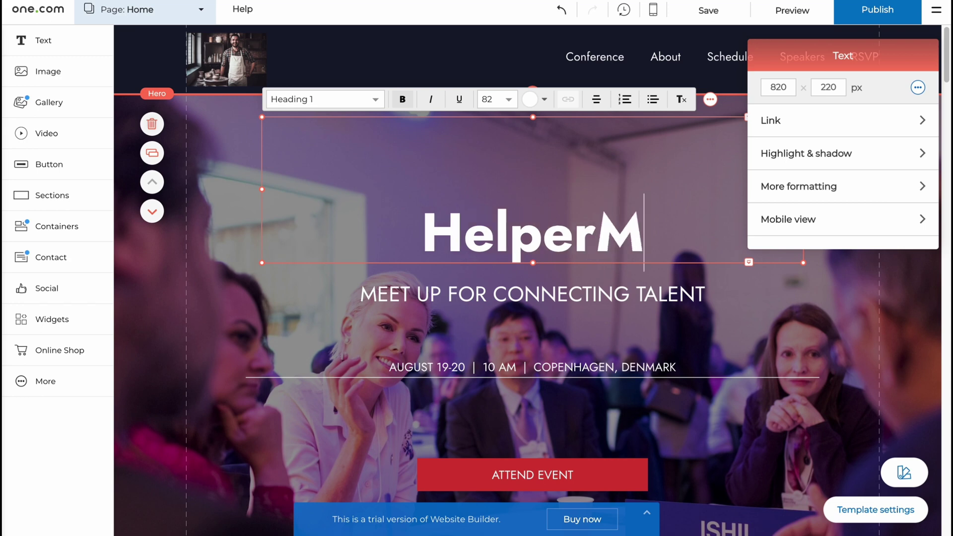
double_click(542, 293)
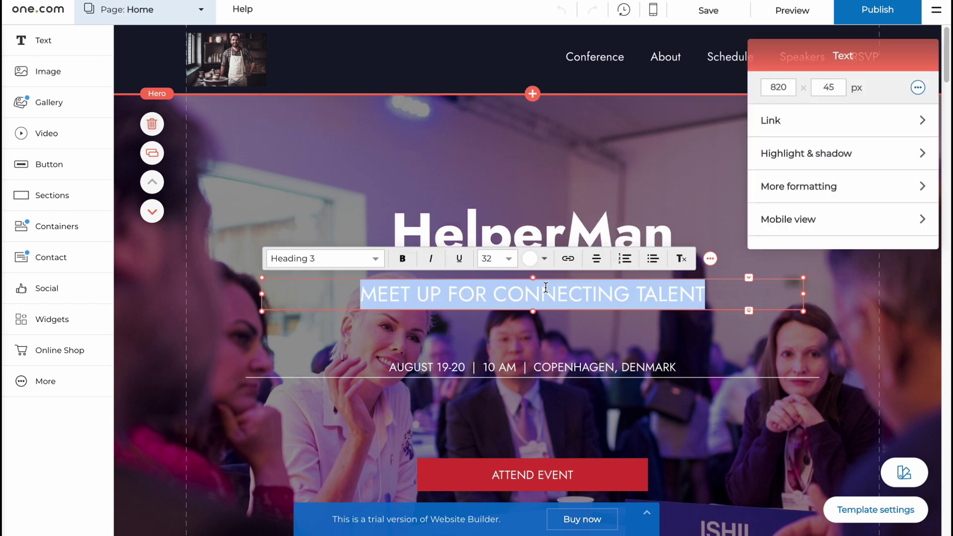
type("Tuto")
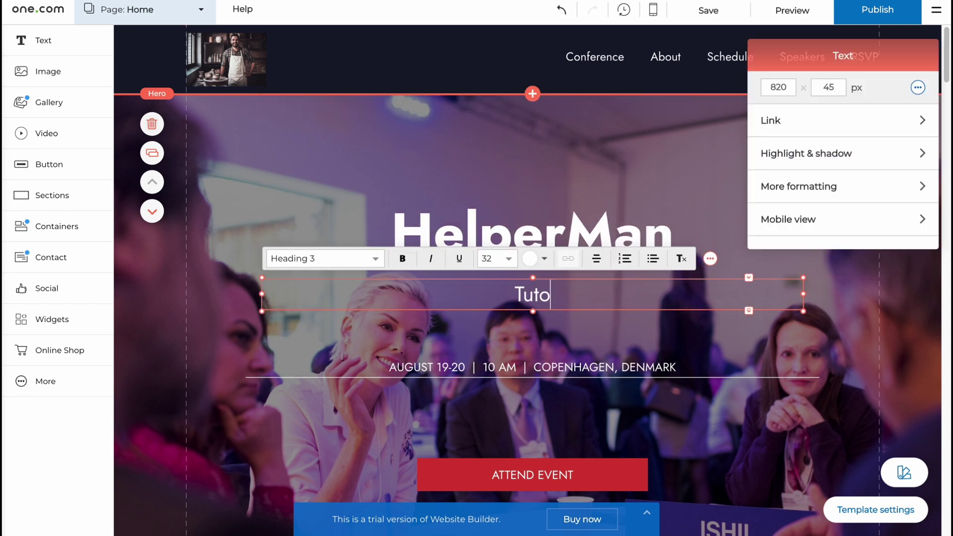
type("rials")
Colour the bold HelperMan heading red.
left_click(543, 242)
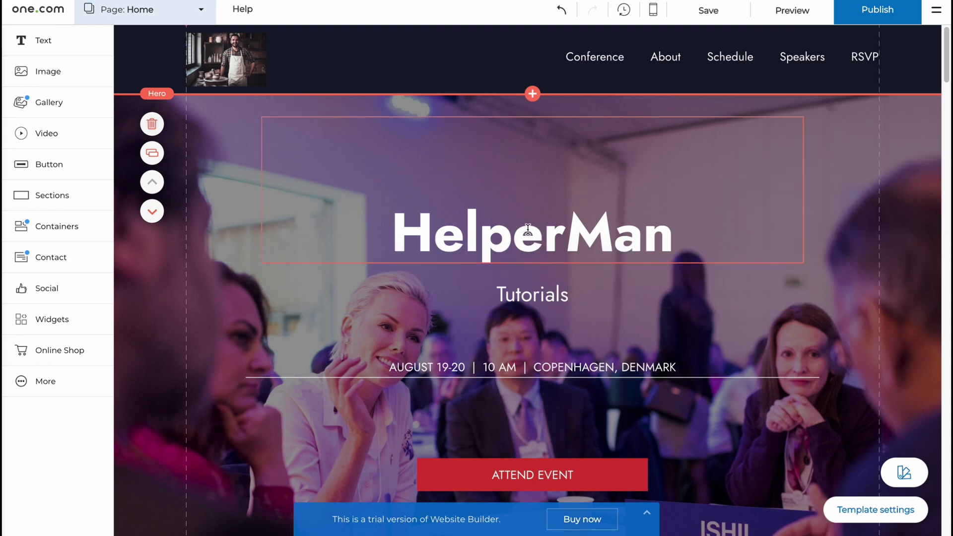
double_click(550, 229)
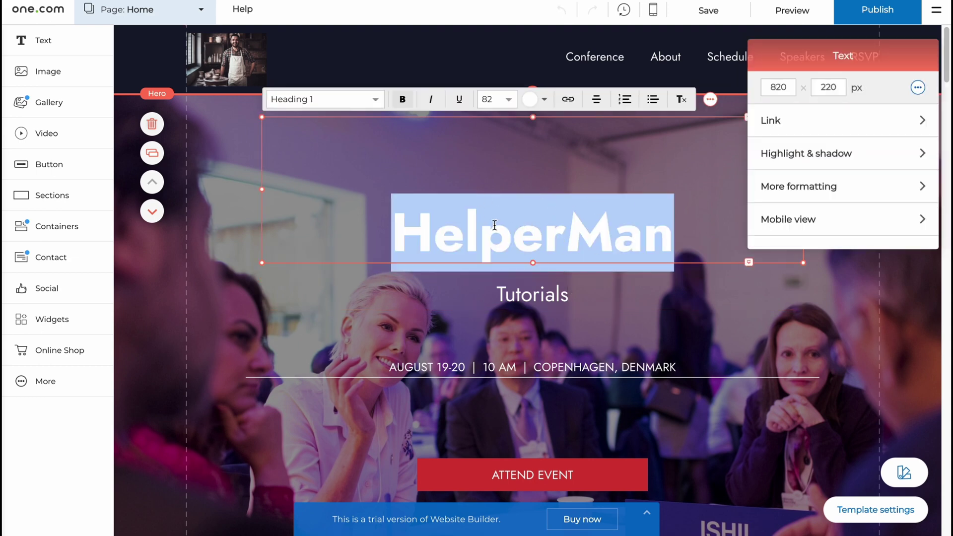
left_click(402, 101)
left_click(405, 104)
left_click(529, 101)
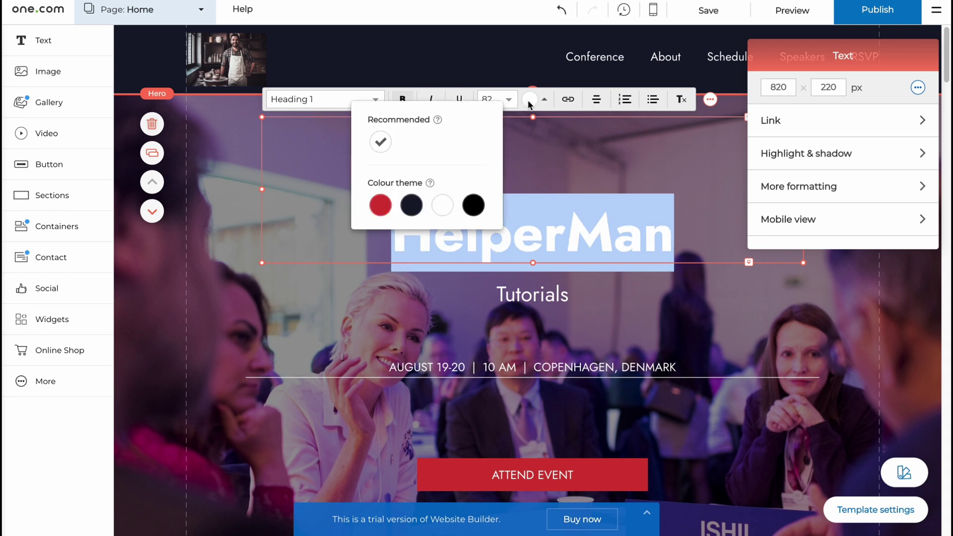
left_click(381, 205)
left_click(623, 177)
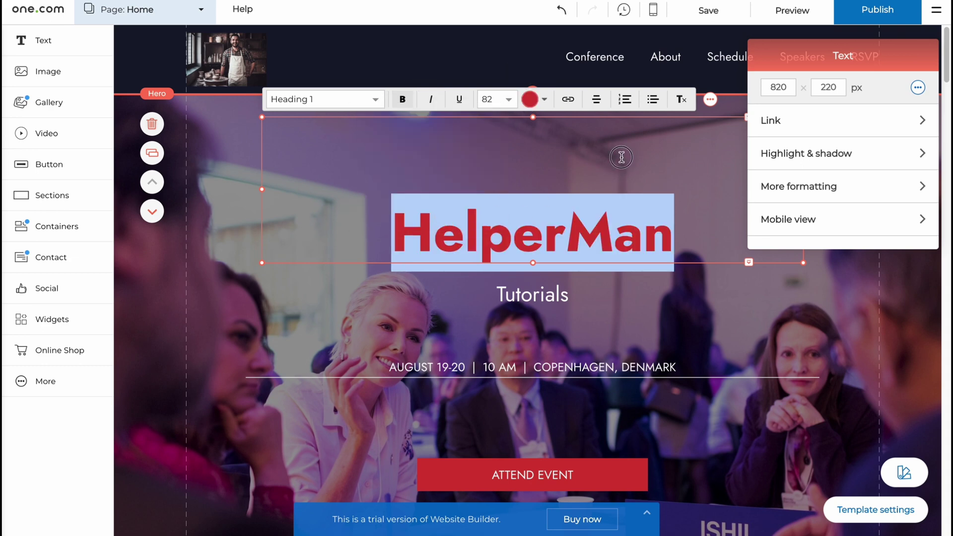
left_click(623, 155)
double_click(532, 249)
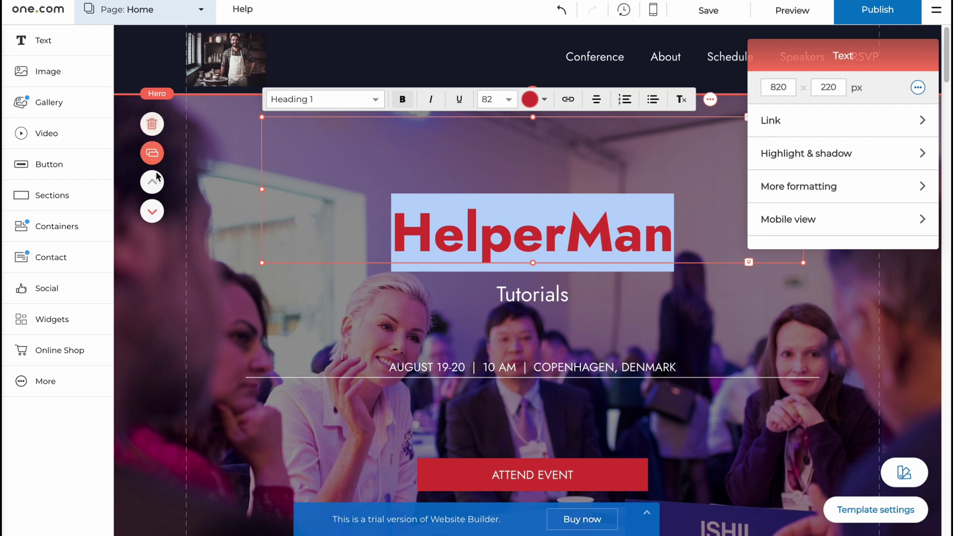
Delete the date and location line from the hero.
left_click(654, 163)
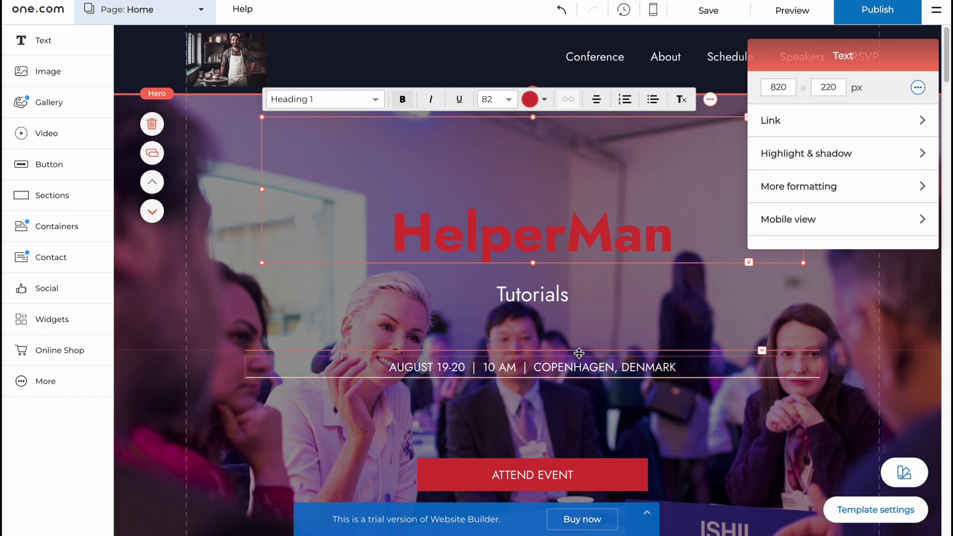
scroll(477, 355, "down", 3)
left_click(534, 209)
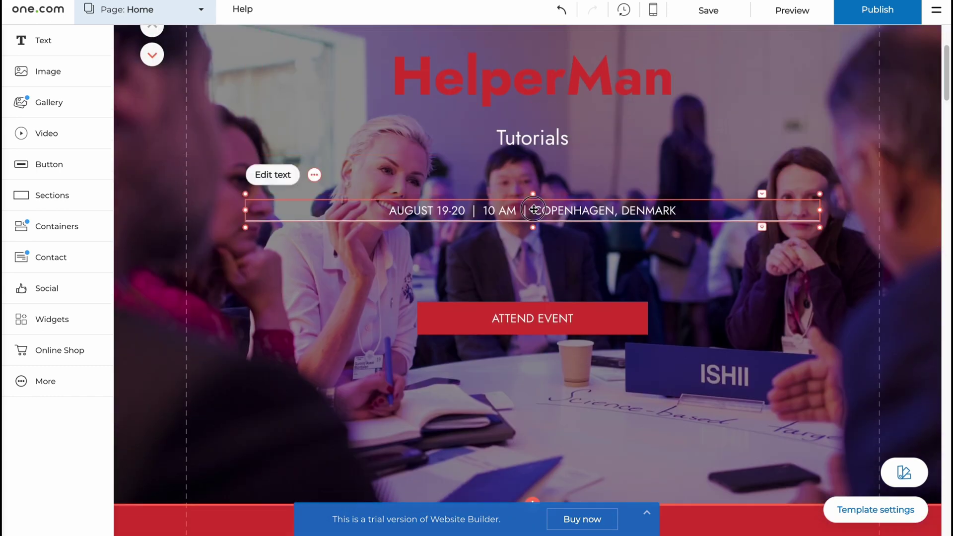
left_click(313, 174)
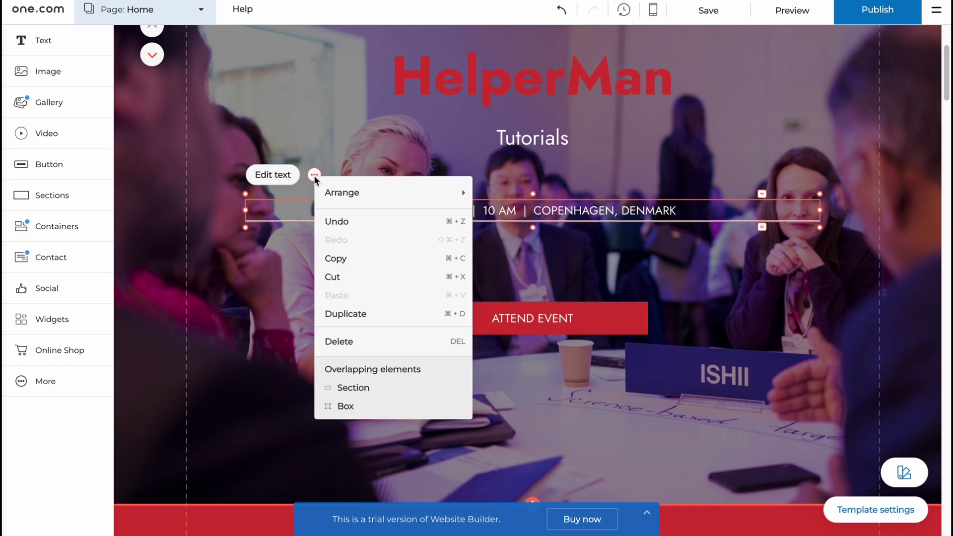
left_click(352, 341)
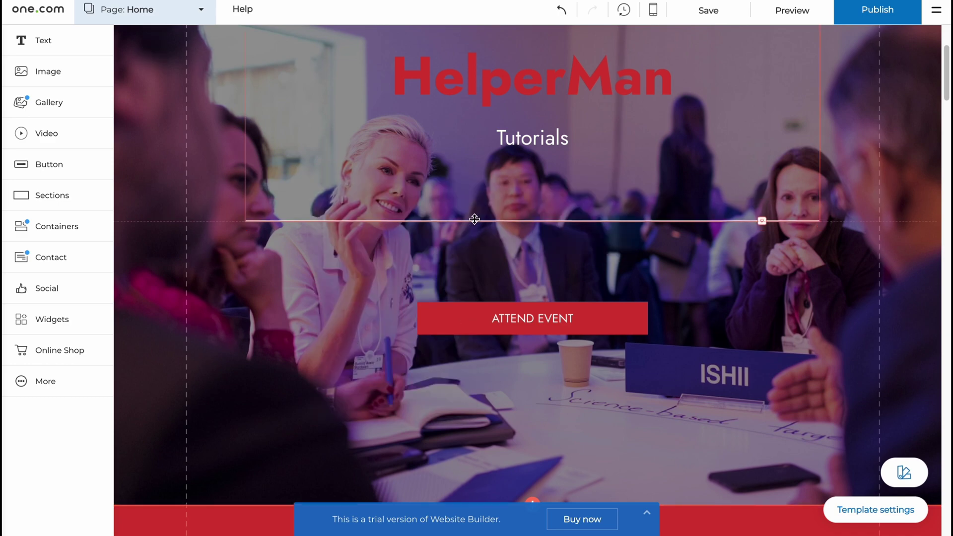
Move the ATTEND EVENT button up beneath the Tutorials subtitle.
scroll(518, 269, "down", 2)
left_click_drag(538, 214, 534, 122)
scroll(558, 246, "up", 3)
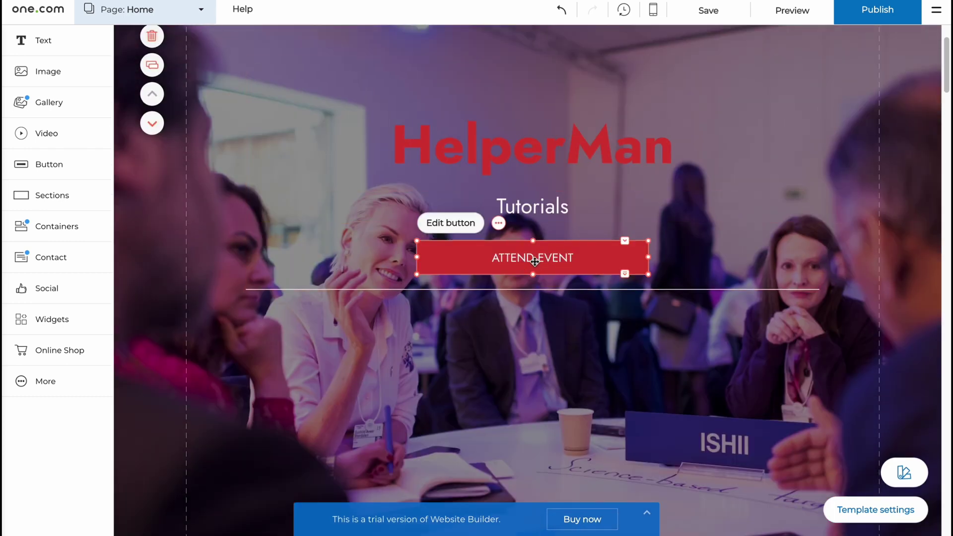
Change the ATTEND EVENT button label to 'Subscribe'.
left_click(498, 224)
left_click(478, 226)
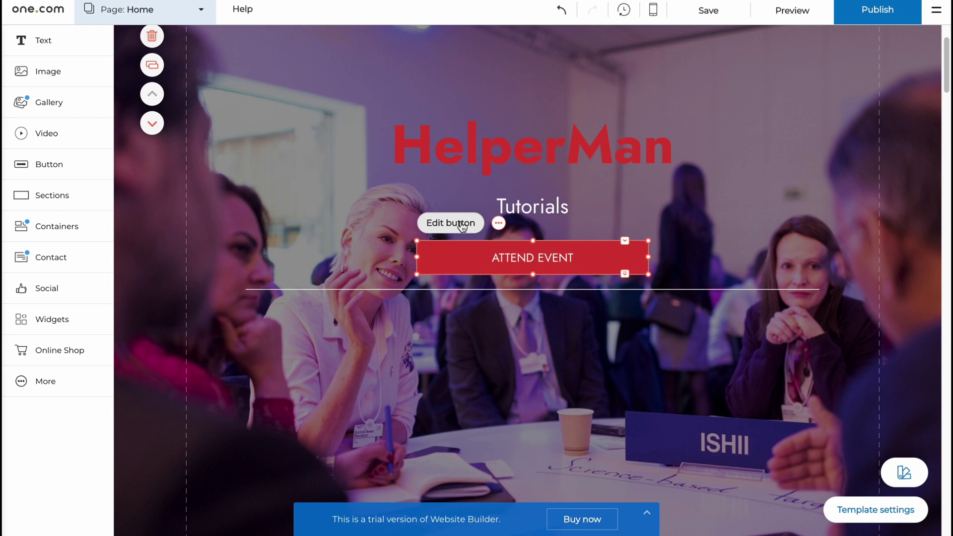
left_click(467, 223)
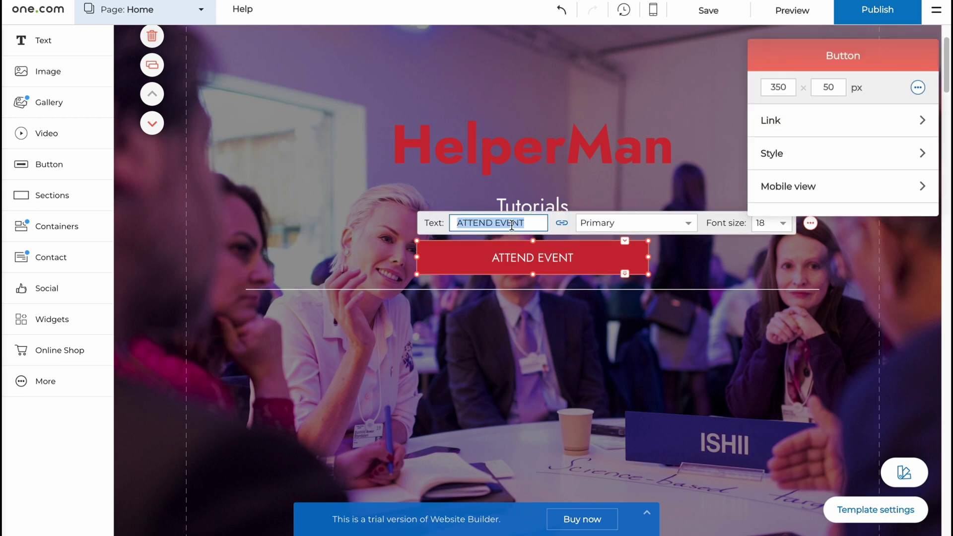
type("Sud")
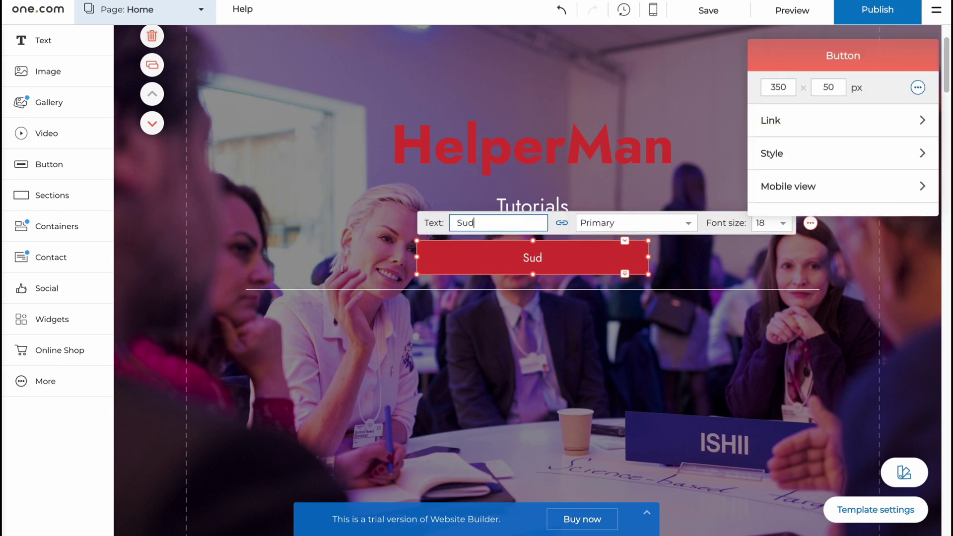
type("scribe")
key("BackSpace")
key("BackSpace")
key("BackSpace")
key("BackSpace")
key("BackSpace")
key("BackSpace")
key("BackSpace")
type("bscribe")
Review the button's page, file and URL link options, then cancel without changes.
left_click(561, 223)
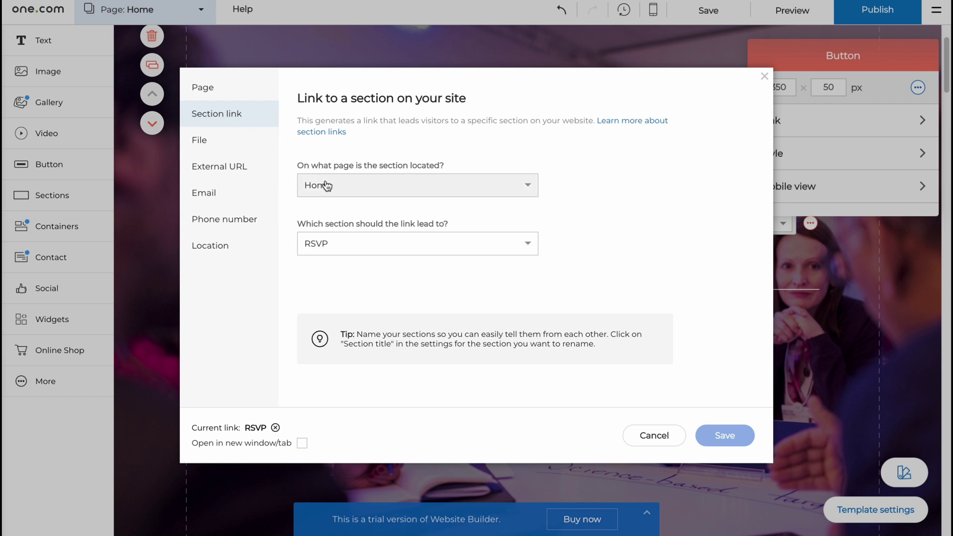
left_click(376, 186)
left_click(226, 139)
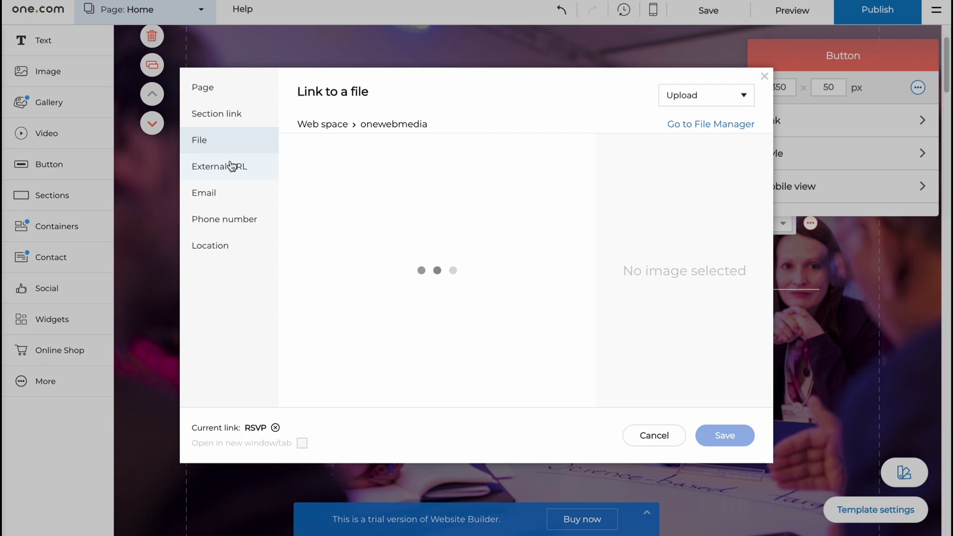
left_click(230, 166)
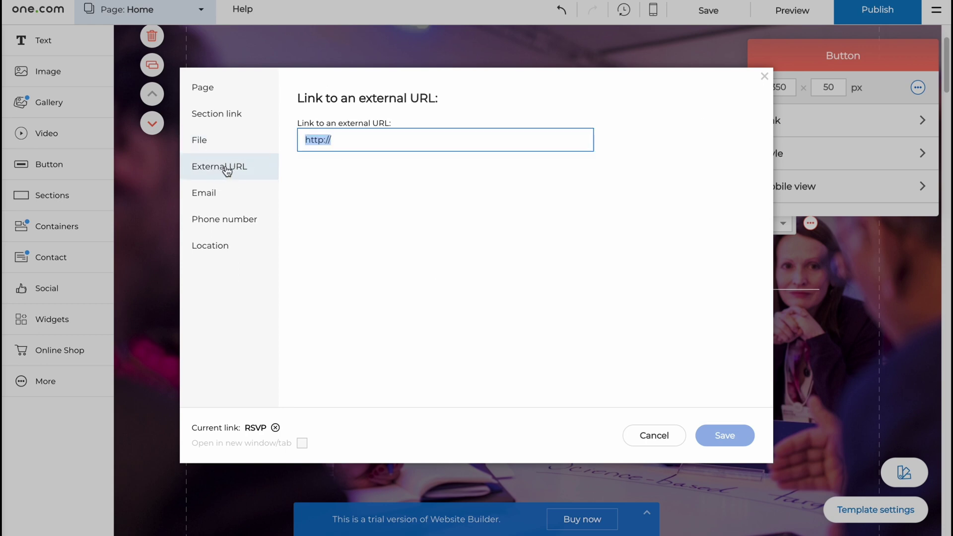
left_click(655, 436)
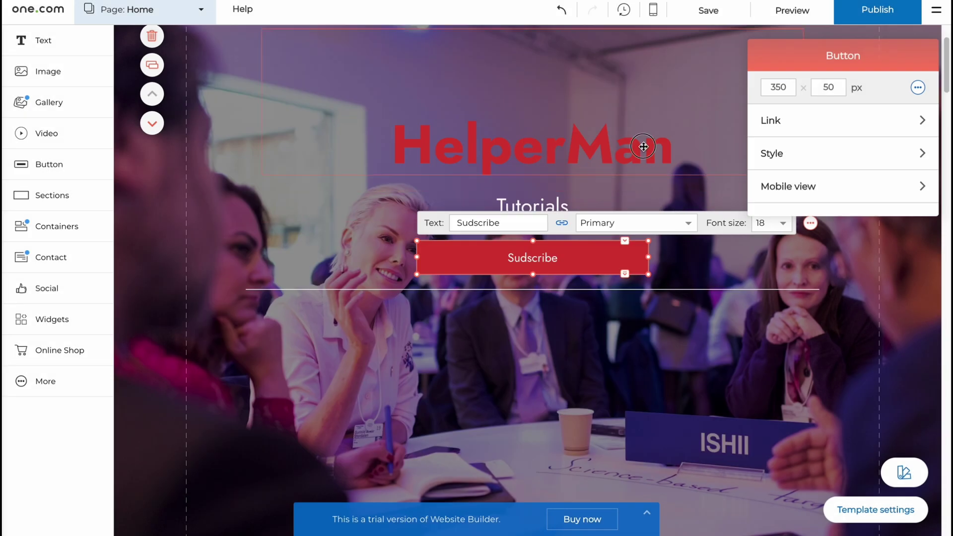
left_click(663, 147)
scroll(599, 415, "down", 1)
scroll(599, 415, "down", 3)
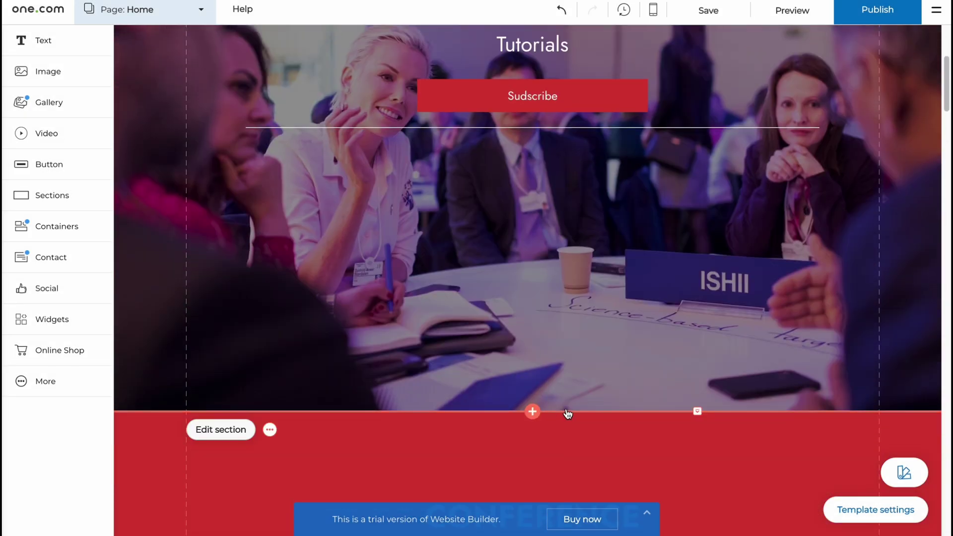
left_click_drag(696, 412, 694, 370)
scroll(730, 362, "up", 6)
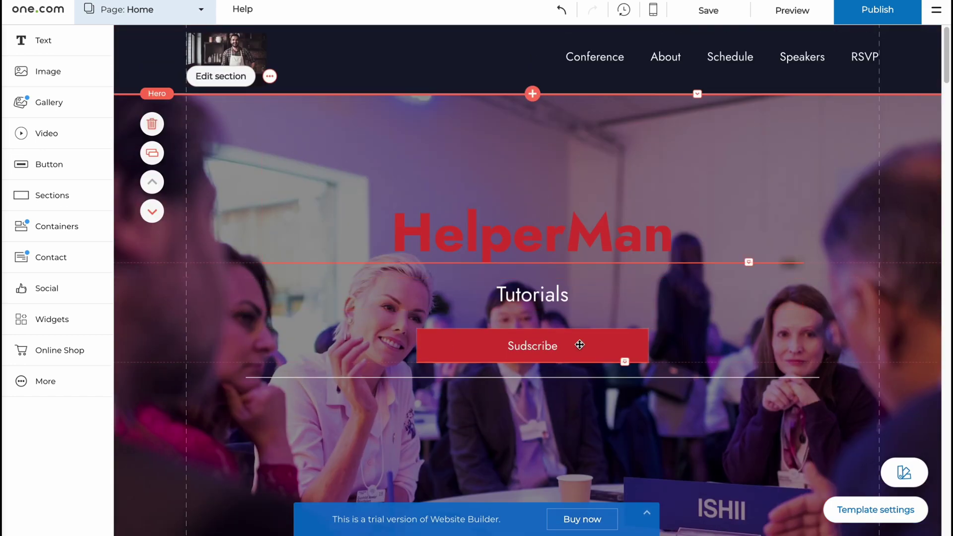
scroll(579, 329, "down", 7)
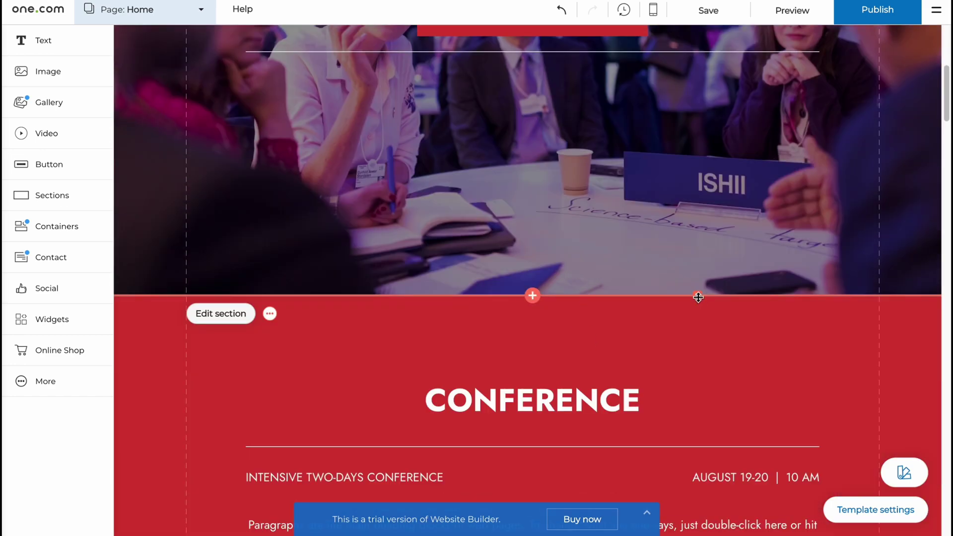
left_click_drag(699, 297, 694, 177)
scroll(715, 238, "up", 3)
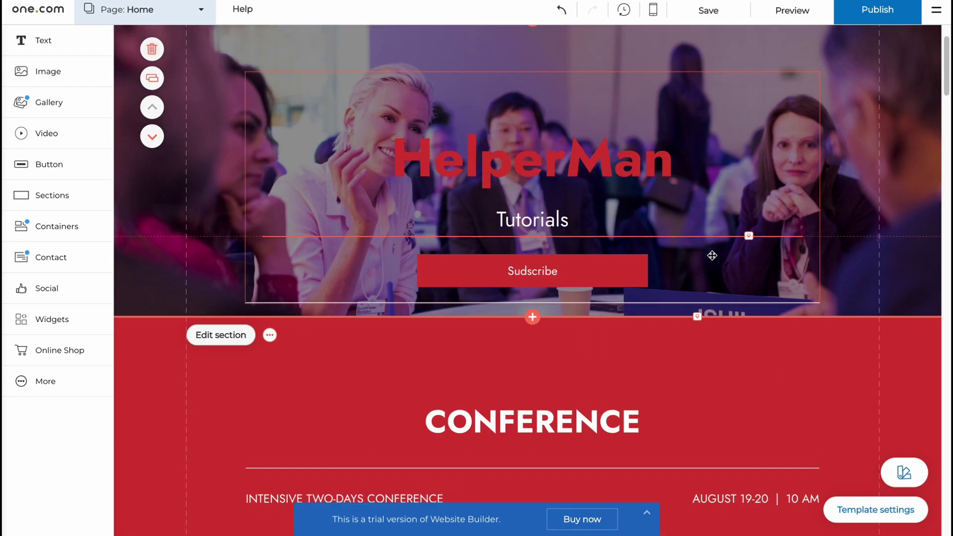
scroll(700, 104, "up", 2)
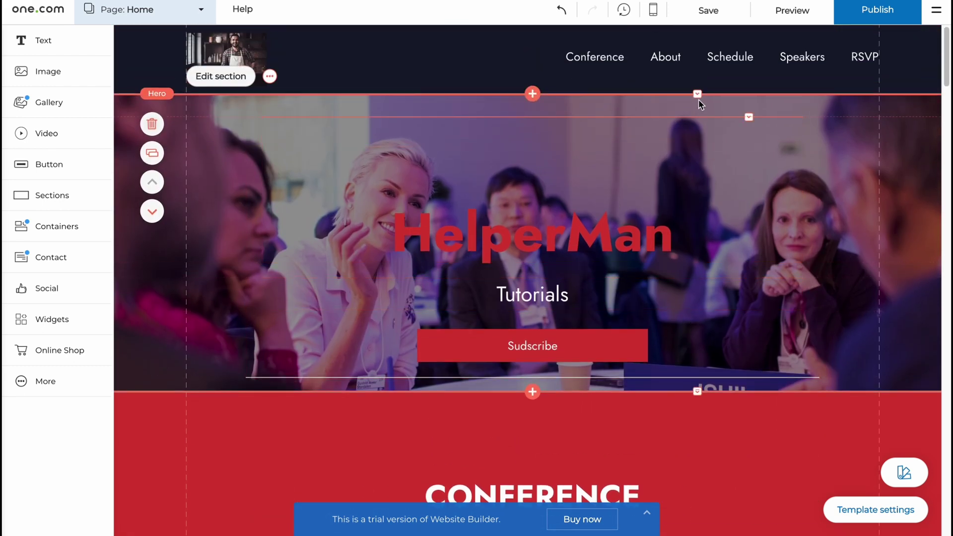
left_click_drag(699, 102, 698, 207)
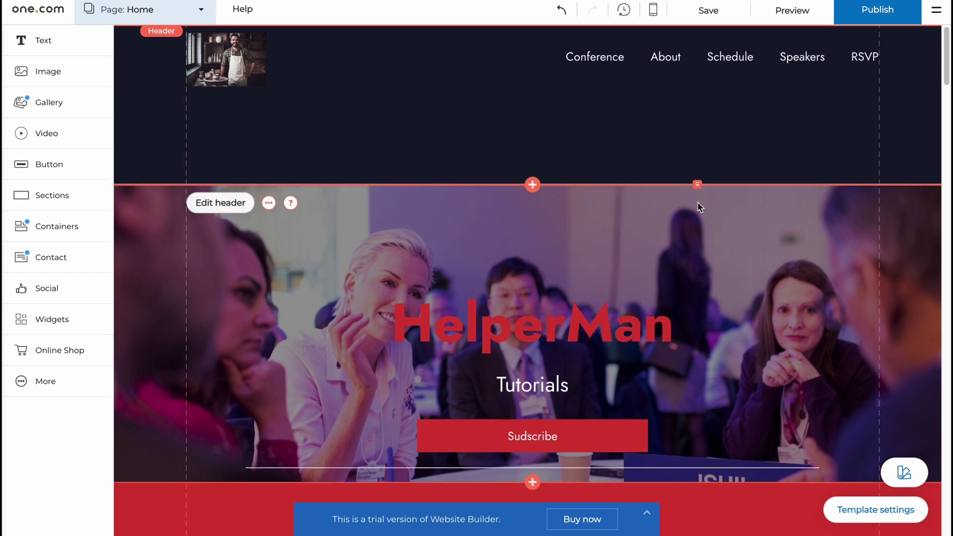
left_click(701, 212)
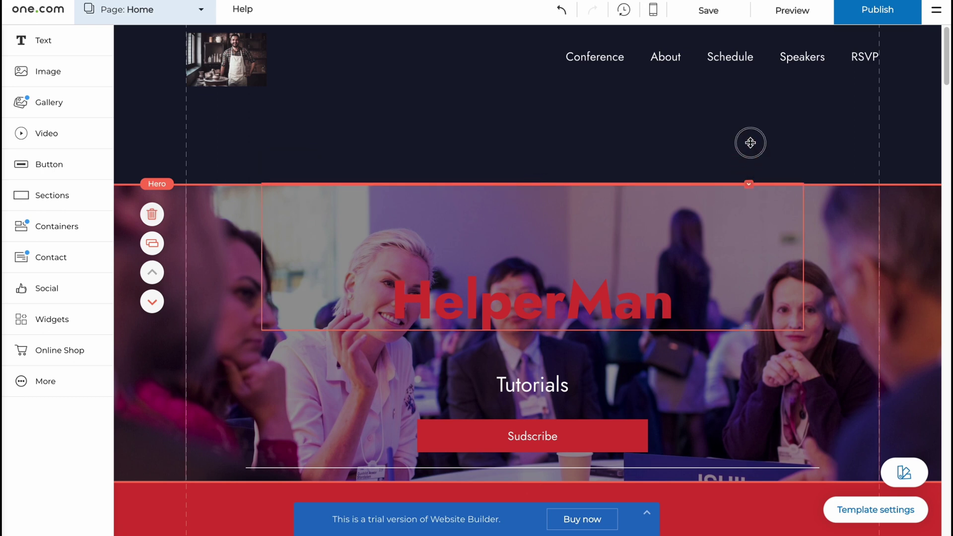
left_click_drag(825, 188, 821, 86)
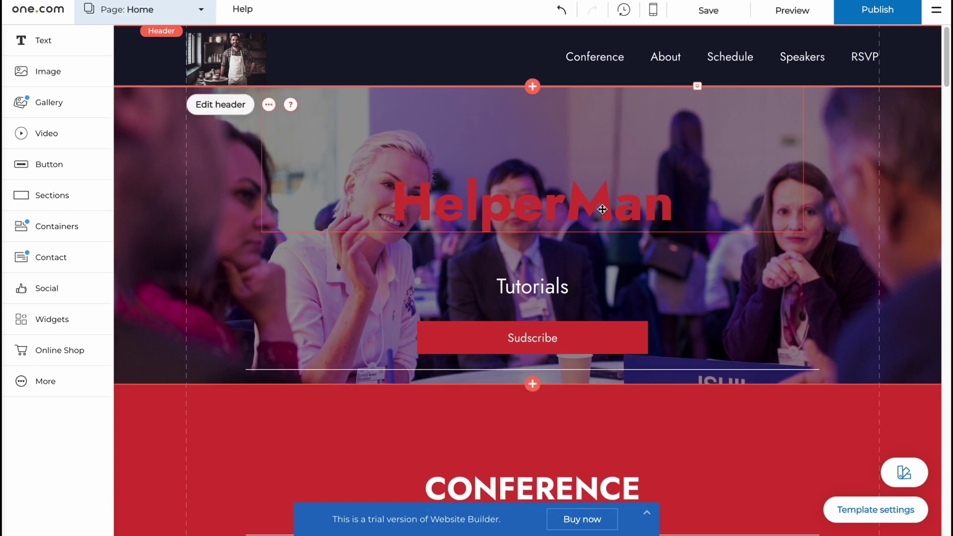
scroll(654, 257, "down", 1)
scroll(819, 458, "up", 1)
scroll(626, 381, "down", 4)
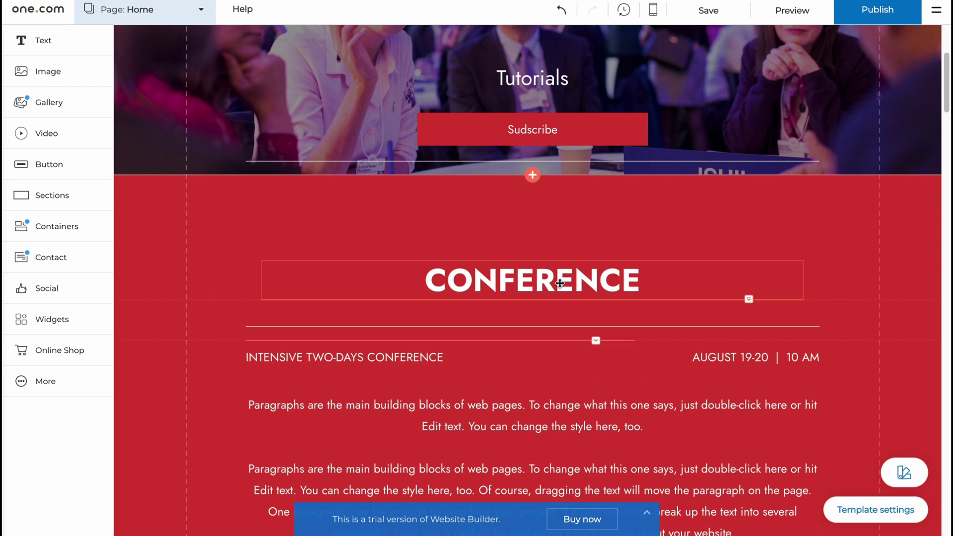
Drag the CONFERENCE heading higher and rename it 'Tutorials'.
left_click_drag(521, 300, 532, 232)
double_click(542, 227)
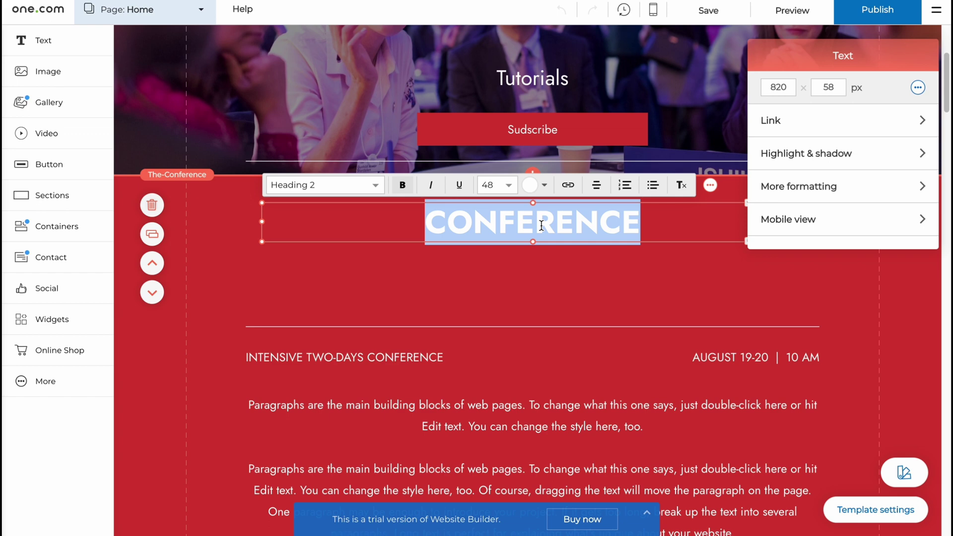
type("T")
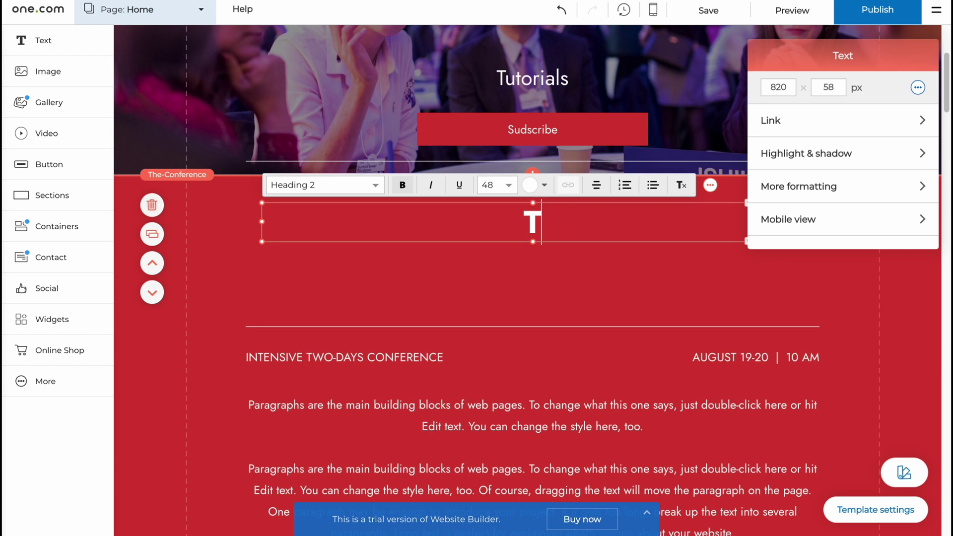
type("utorials")
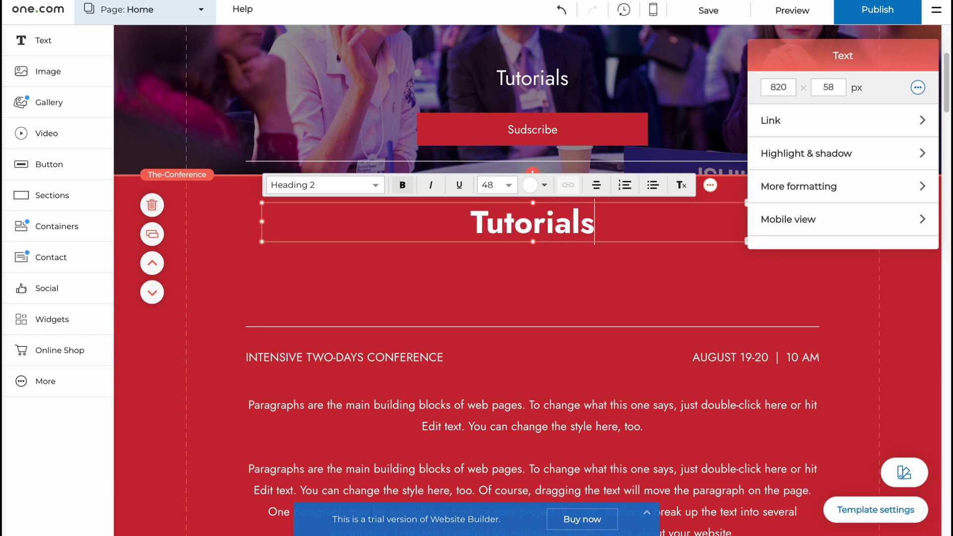
left_click(600, 298)
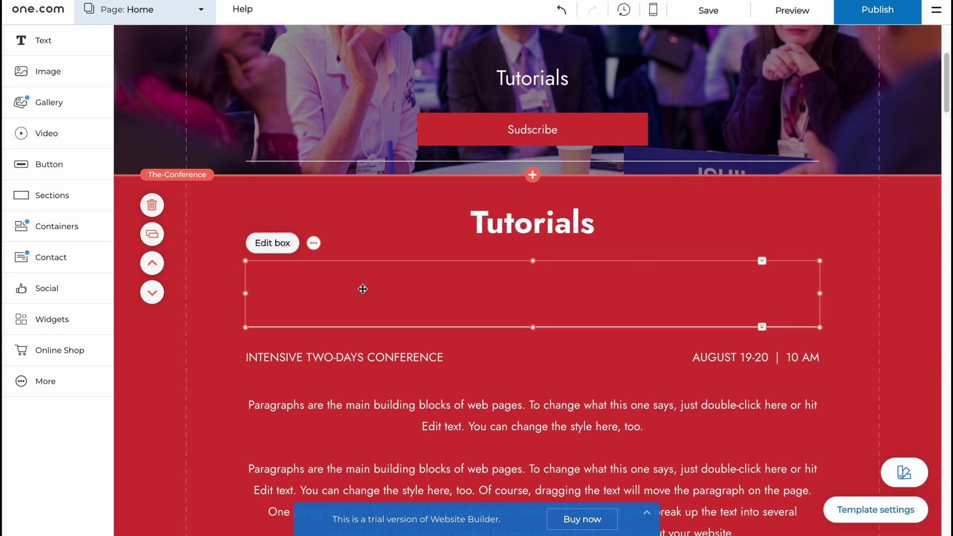
Check the Tutorials heading's link settings, then deselect it without changes.
left_click(495, 244)
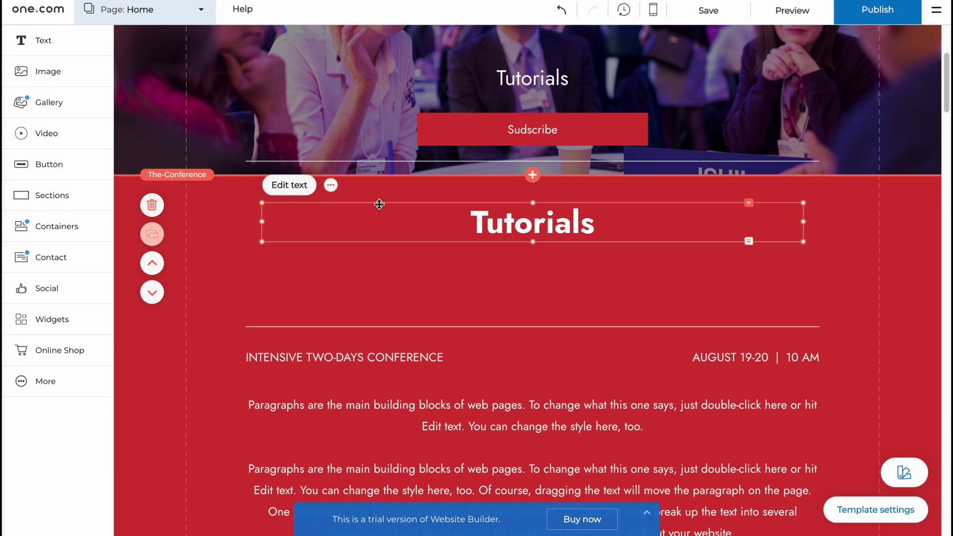
double_click(511, 227)
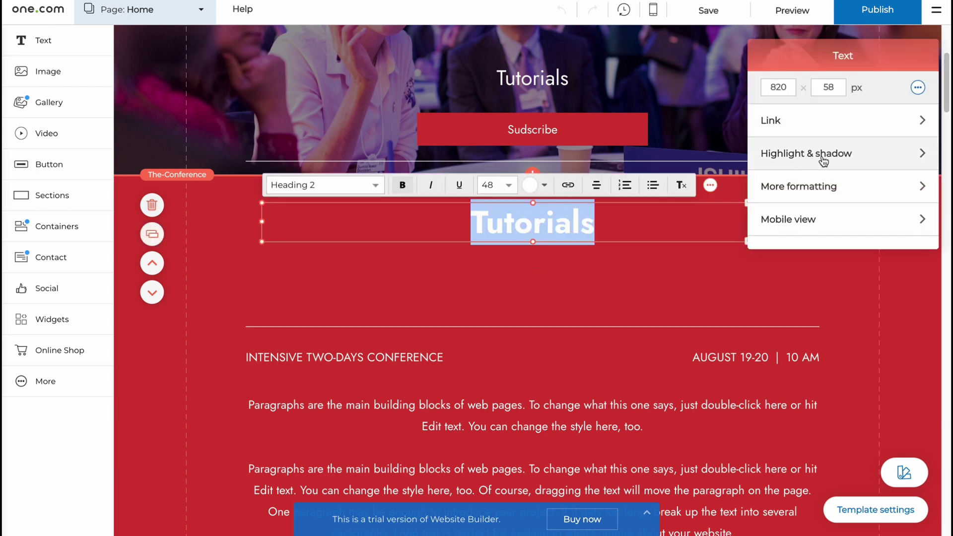
left_click(796, 133)
left_click(544, 230)
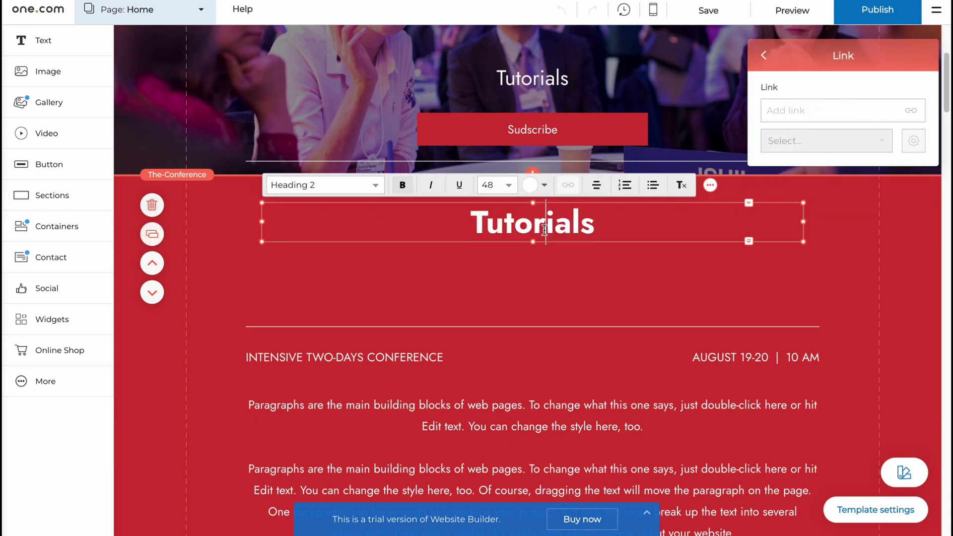
left_click(641, 276)
left_click(539, 239)
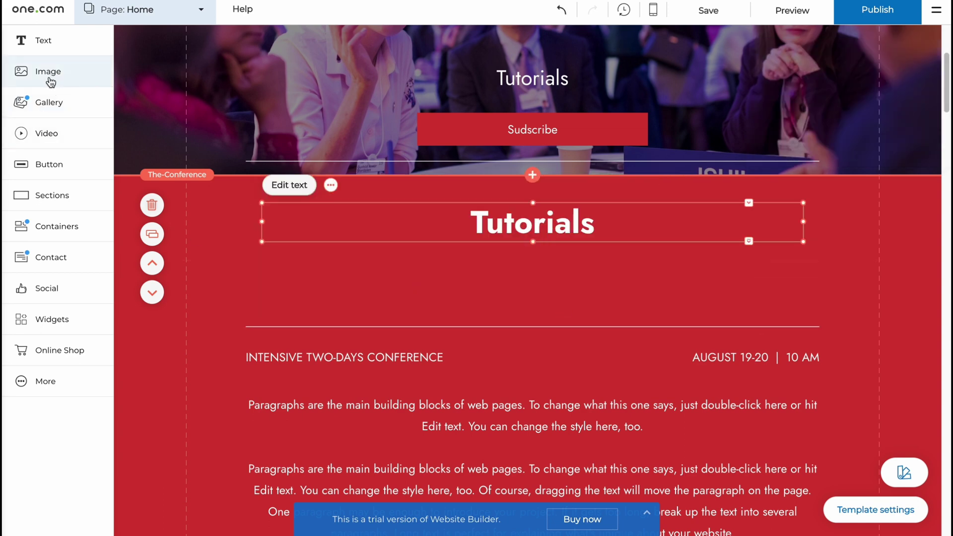
Add a Squared gallery with desk, spices, gardening, guitar, measuring.jpg and running shoes photos.
left_click(54, 105)
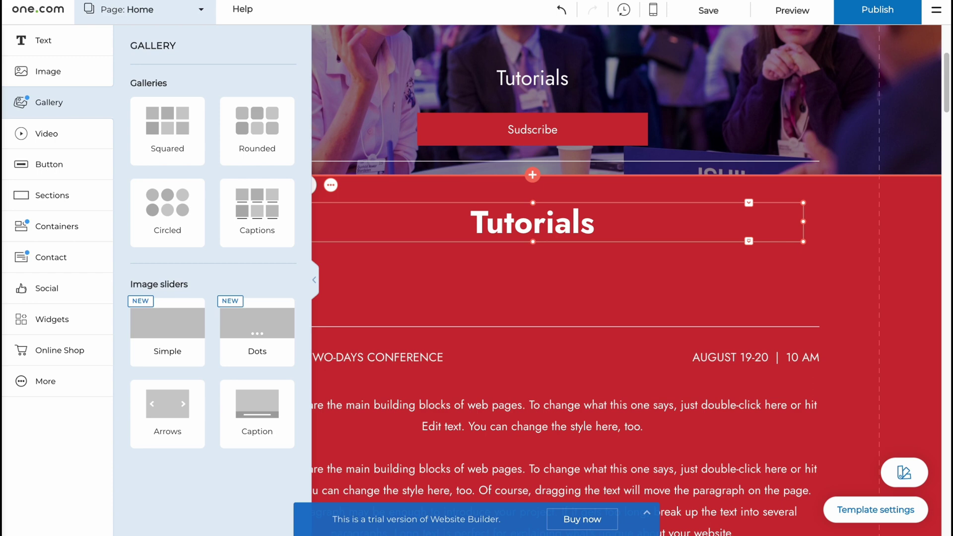
left_click(155, 133)
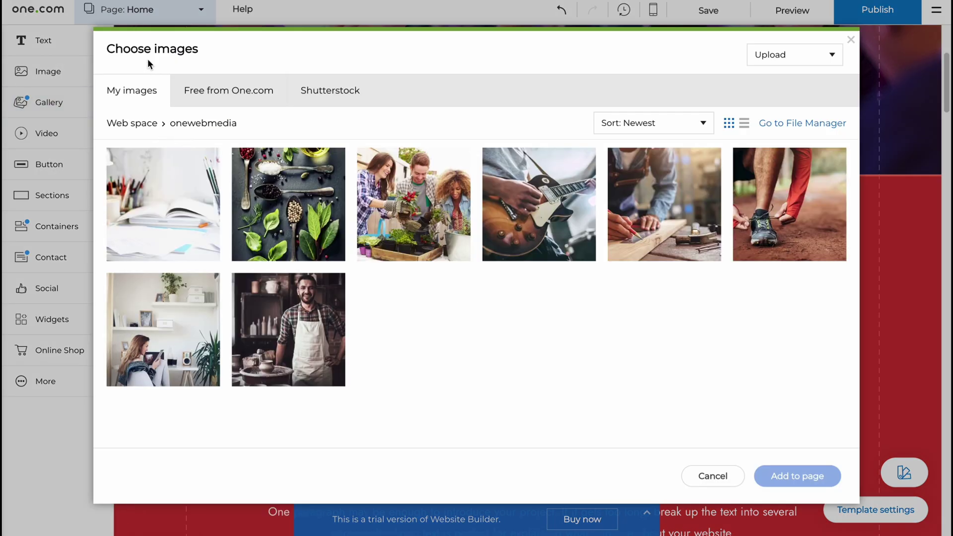
left_click(164, 201)
left_click(291, 201)
left_click(397, 201)
left_click(543, 199)
left_click(688, 198)
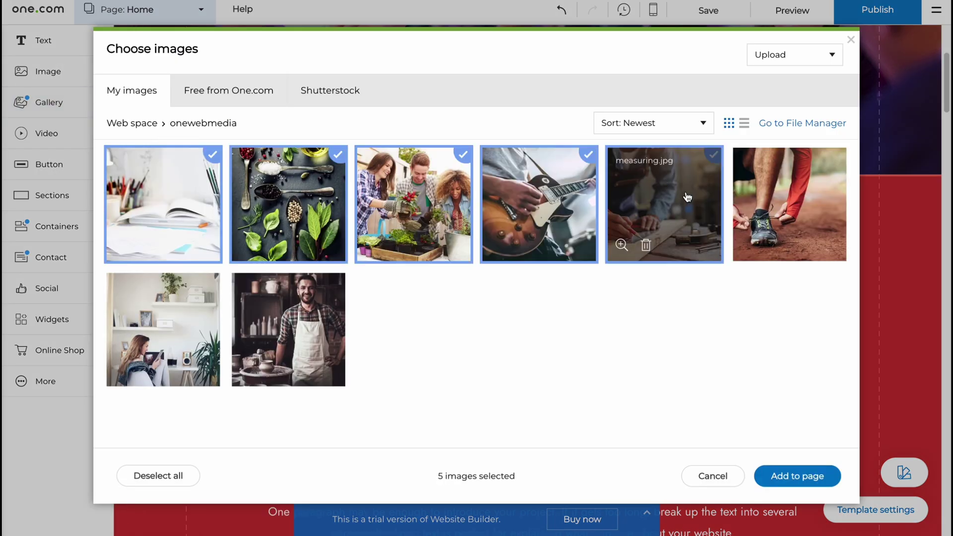
left_click(790, 203)
left_click(801, 477)
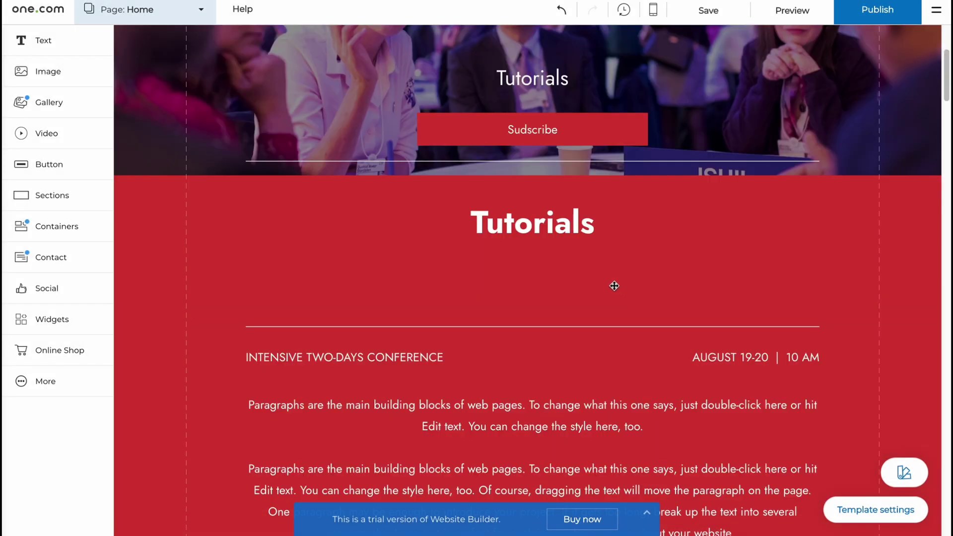
Drag the gallery section's top padding down to add white space above it.
scroll(472, 313, "down", 5)
scroll(472, 308, "up", 9)
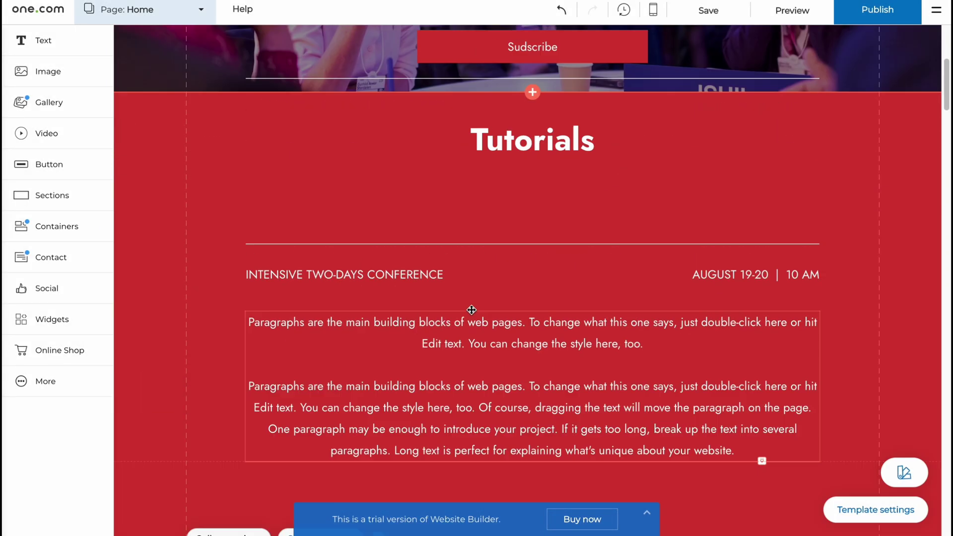
scroll(441, 290, "down", 8)
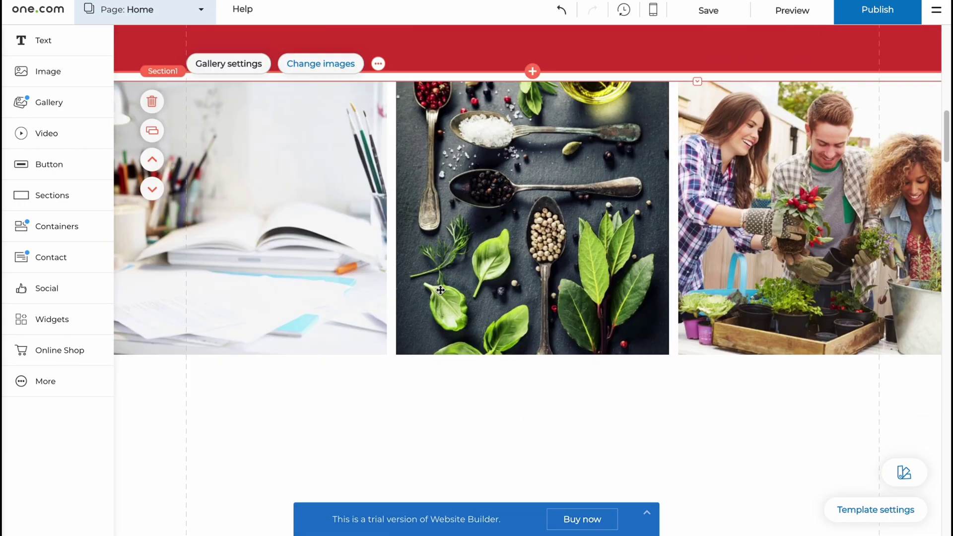
scroll(557, 218, "down", 3)
scroll(551, 221, "up", 5)
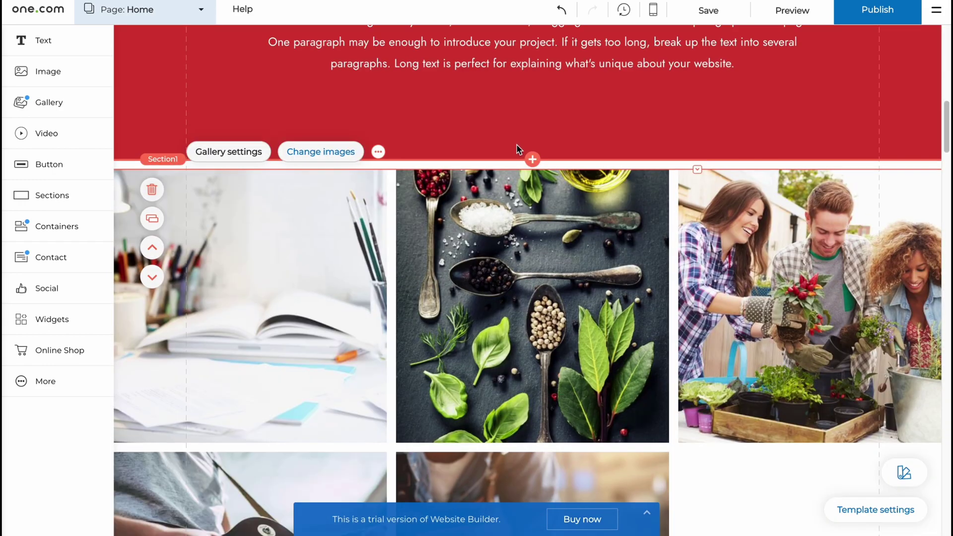
left_click_drag(727, 172, 709, 259)
scroll(708, 258, "down", 10)
scroll(708, 258, "up", 6)
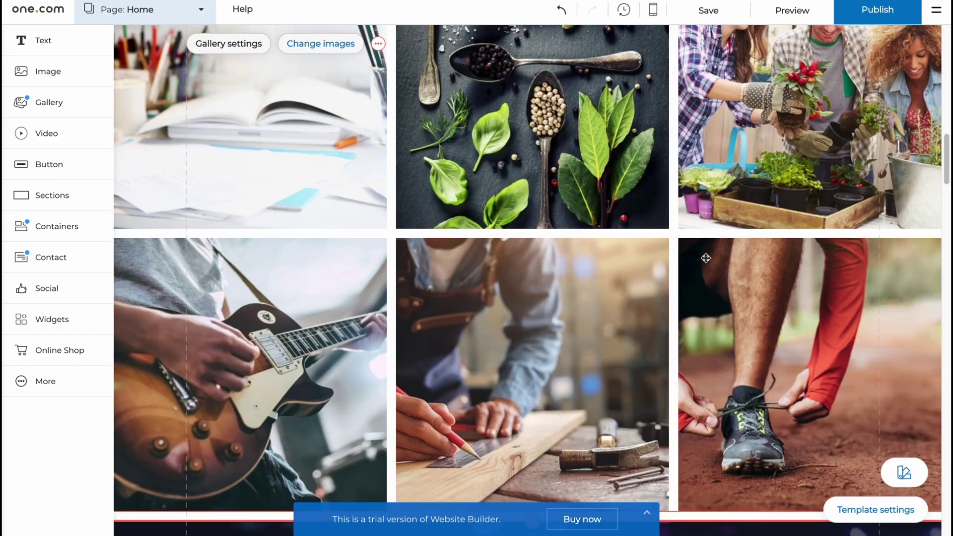
scroll(700, 250, "down", 12)
scroll(699, 249, "down", 3)
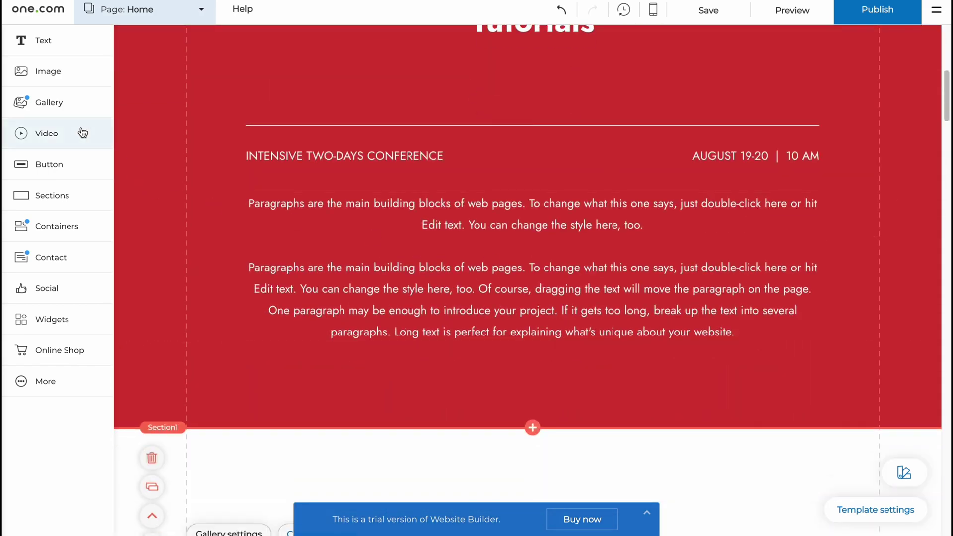
Add a Primary style button and position it just below the red section's Tutorials heading.
left_click(51, 163)
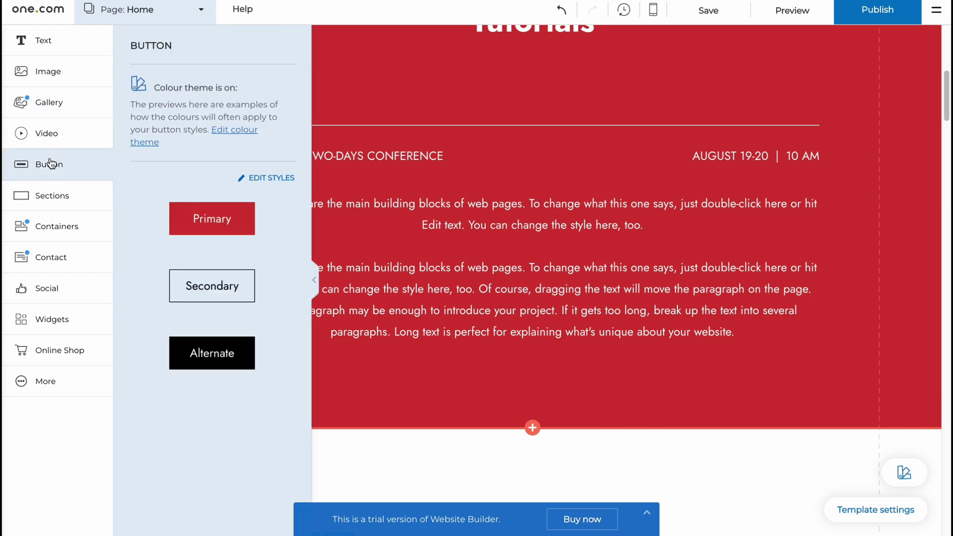
left_click(211, 221)
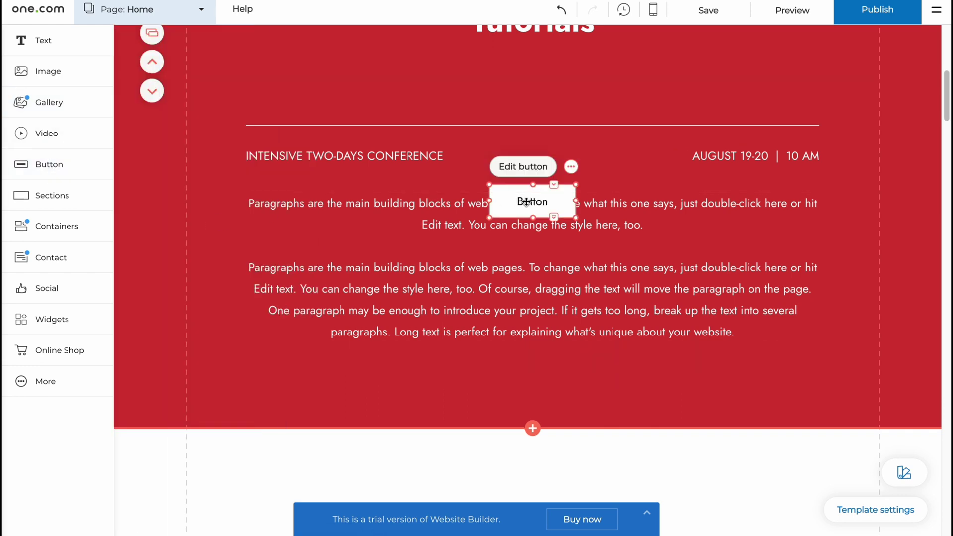
left_click_drag(532, 202, 531, 380)
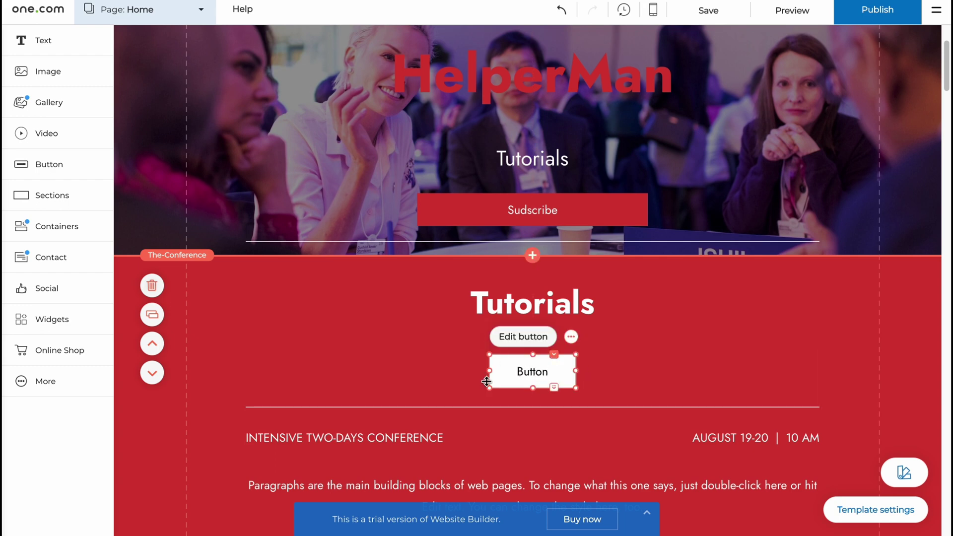
left_click(670, 319)
left_click(531, 377)
left_click_drag(532, 377, 542, 358)
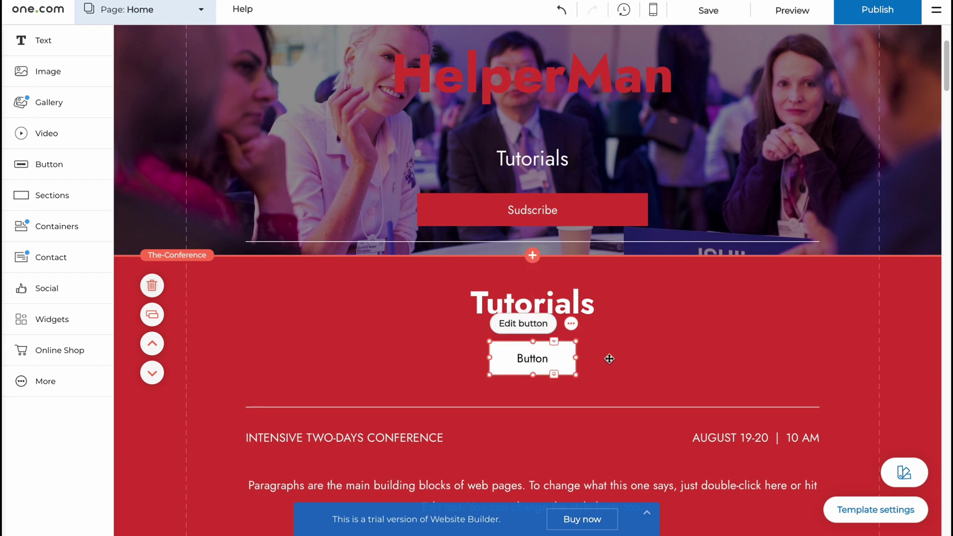
left_click(405, 263)
scroll(404, 263, "up", 3)
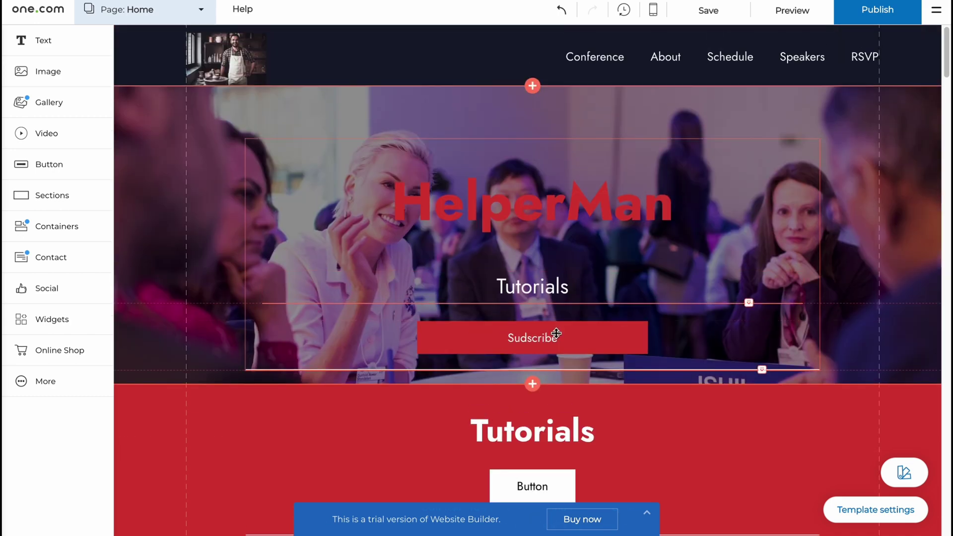
scroll(406, 354, "down", 10)
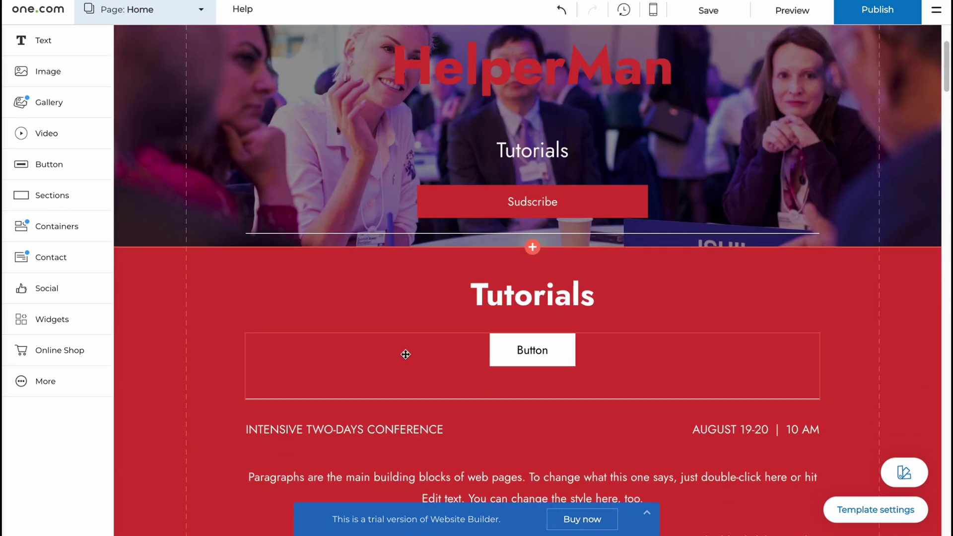
scroll(400, 356, "down", 15)
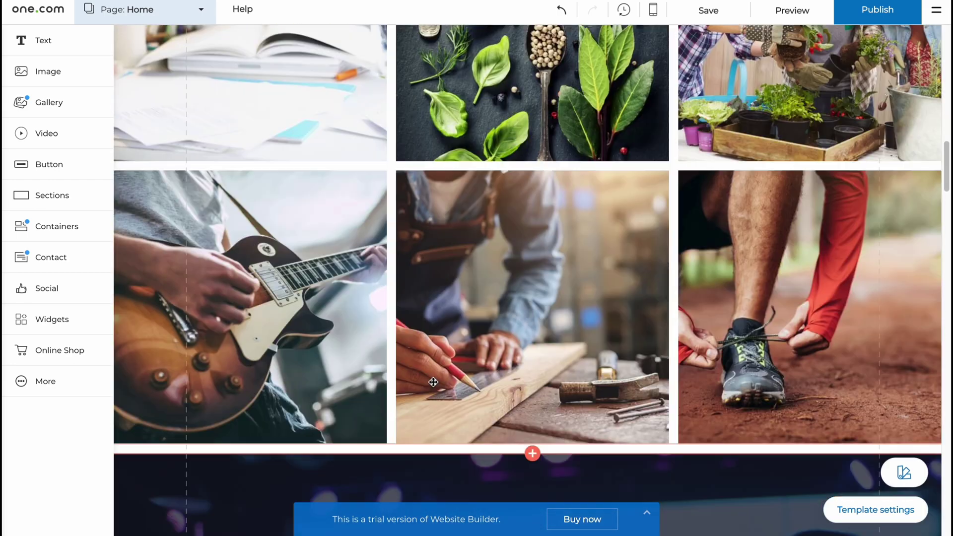
scroll(408, 331, "down", 5)
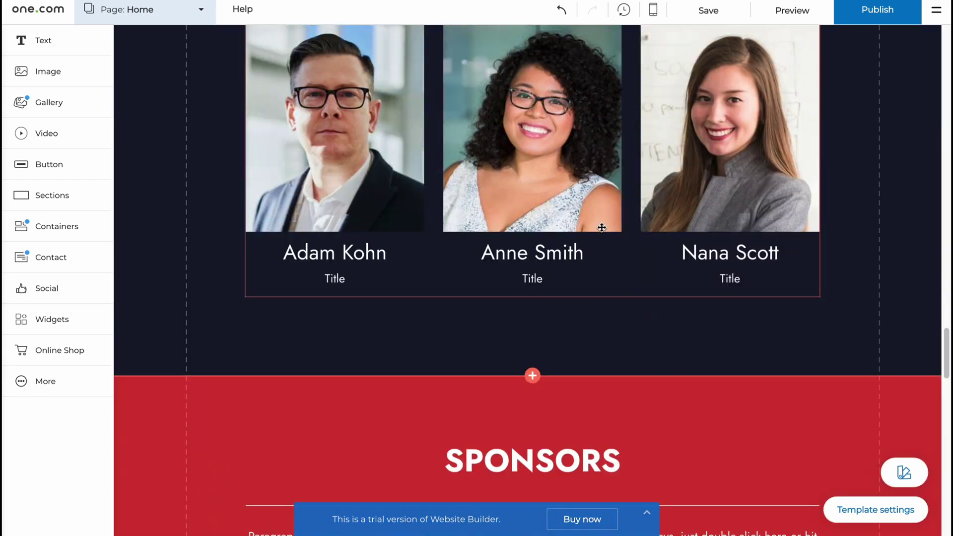
Publish the site and review the checkout page holding the Beginner 3-month plan at 0.00.
left_click(874, 12)
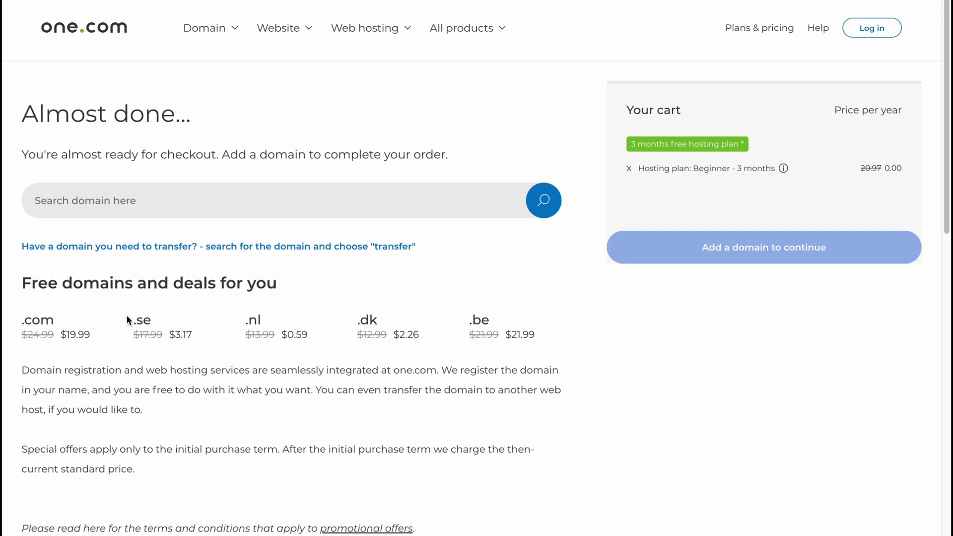
scroll(232, 277, "down", 4)
scroll(432, 219, "down", 7)
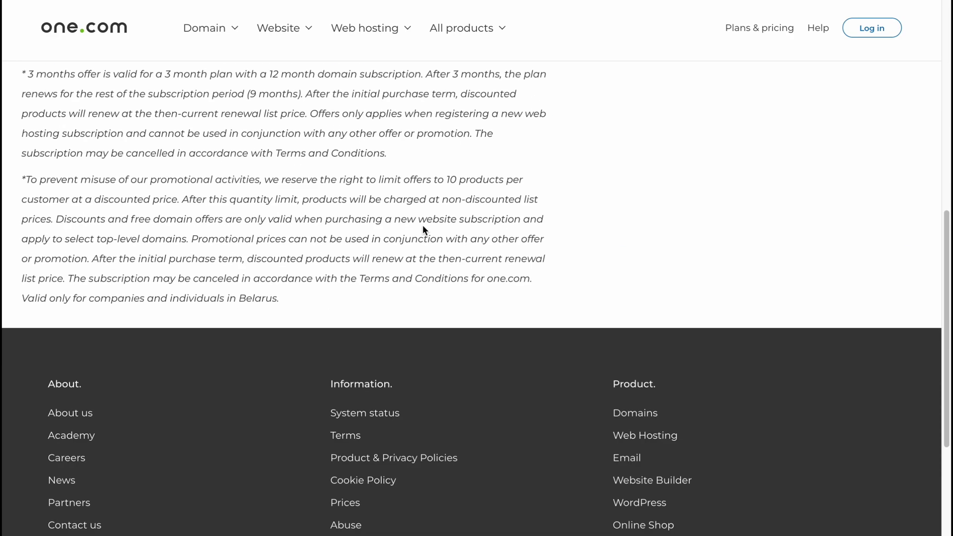
scroll(426, 231, "up", 10)
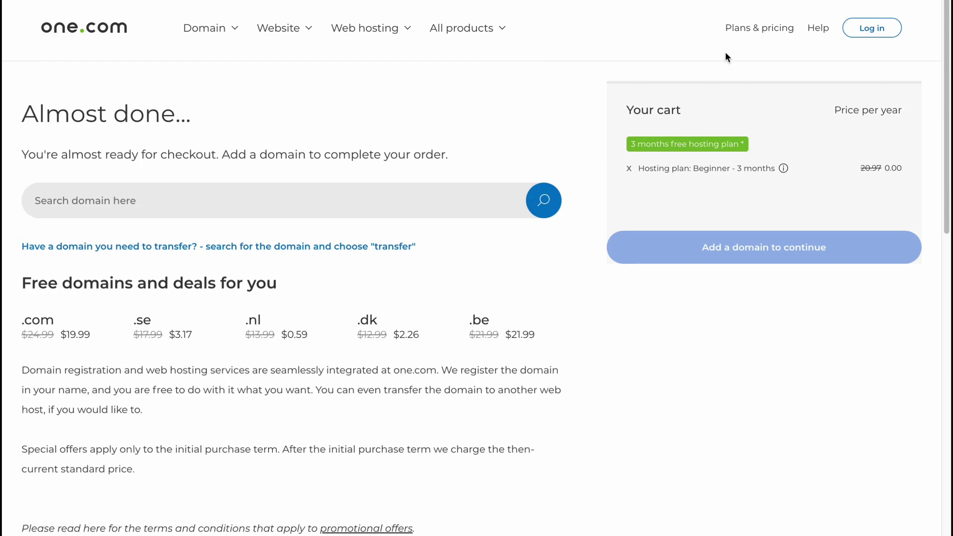
Open Plans & pricing, scroll to the Guru, Enthusiast, Explorer and Beginner cards, and highlight Explorer's $0 price.
left_click(750, 30)
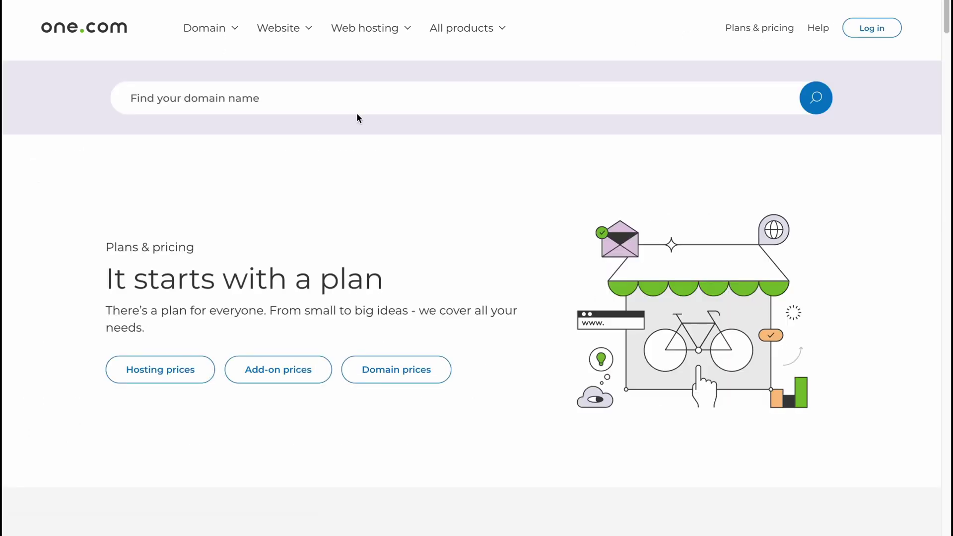
scroll(125, 239, "down", 6)
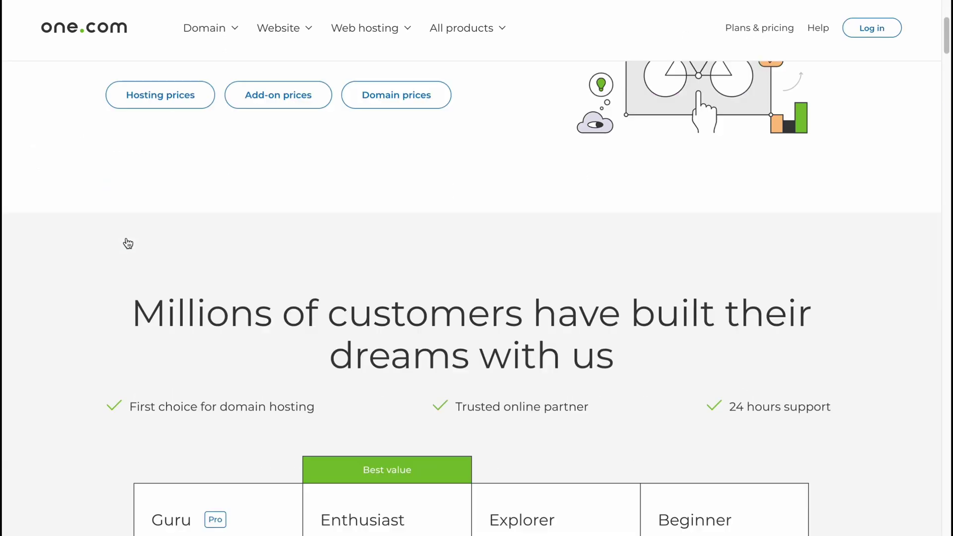
scroll(128, 242, "down", 3)
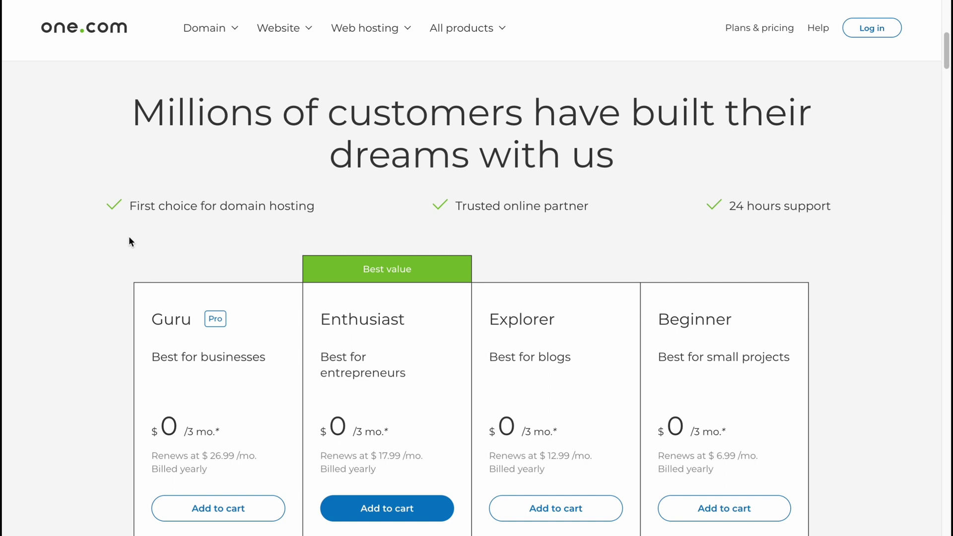
scroll(416, 207, "down", 2)
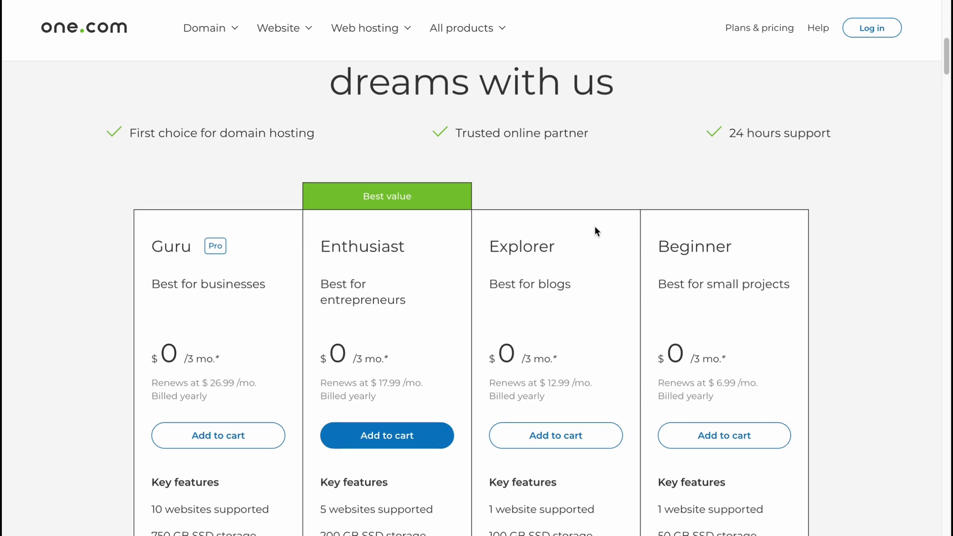
scroll(595, 226, "down", 2)
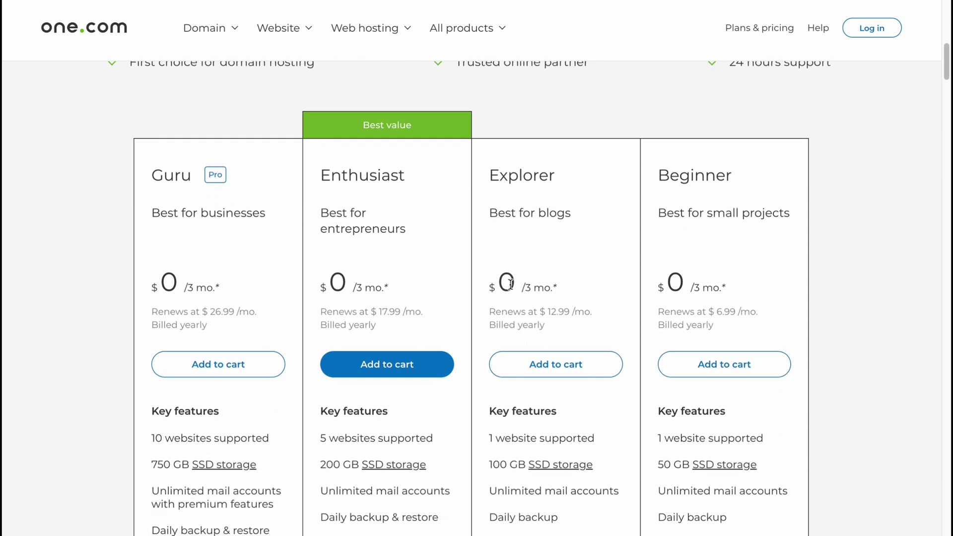
left_click_drag(499, 283, 553, 281)
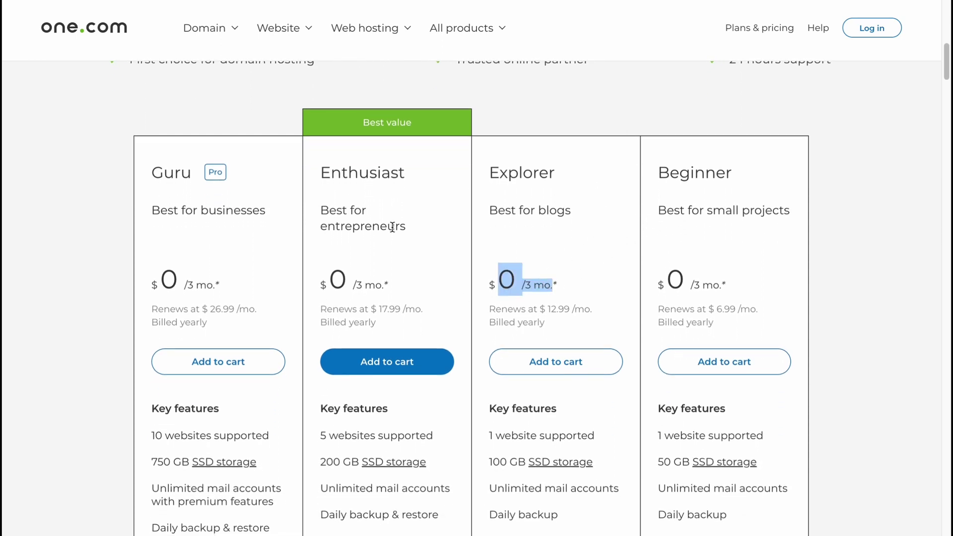
scroll(392, 227, "down", 12)
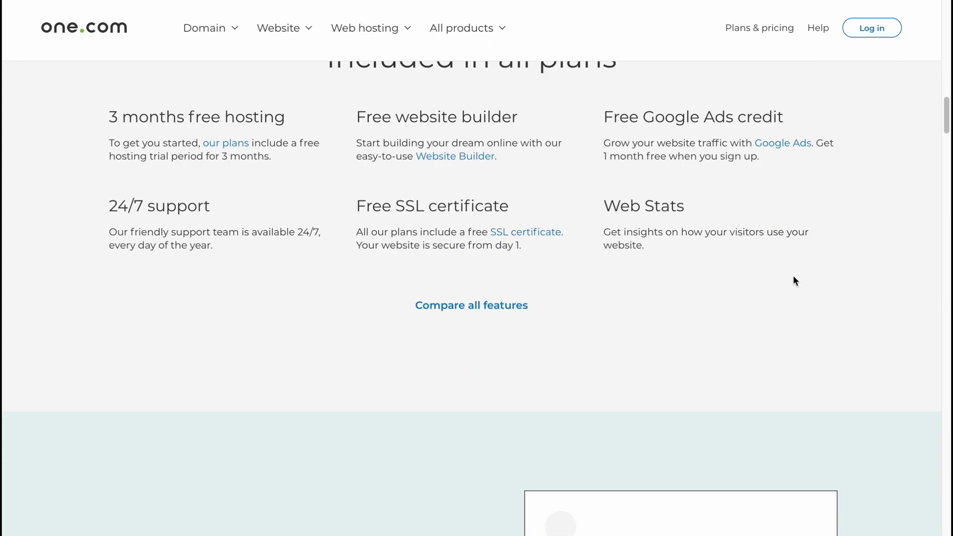
scroll(793, 281, "down", 10)
scroll(695, 259, "up", 20)
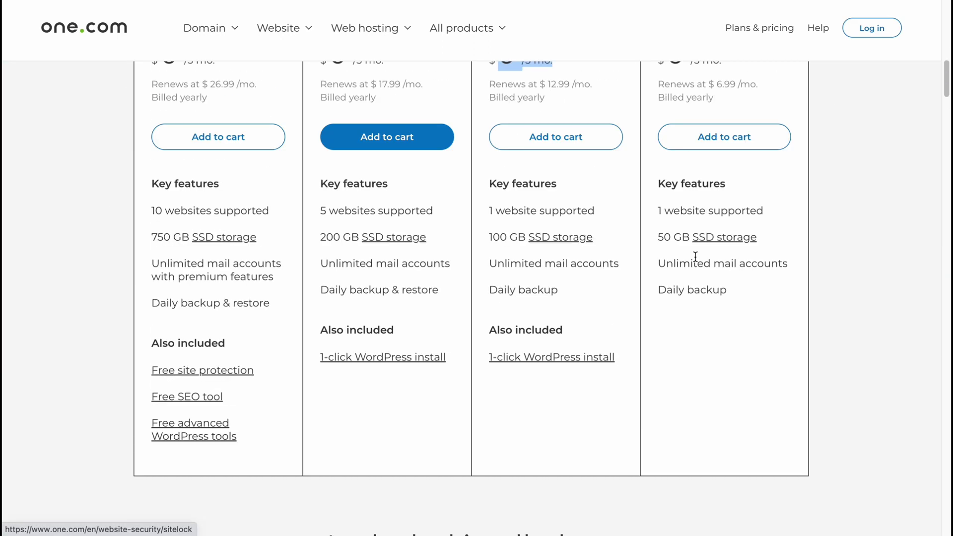
scroll(696, 256, "up", 10)
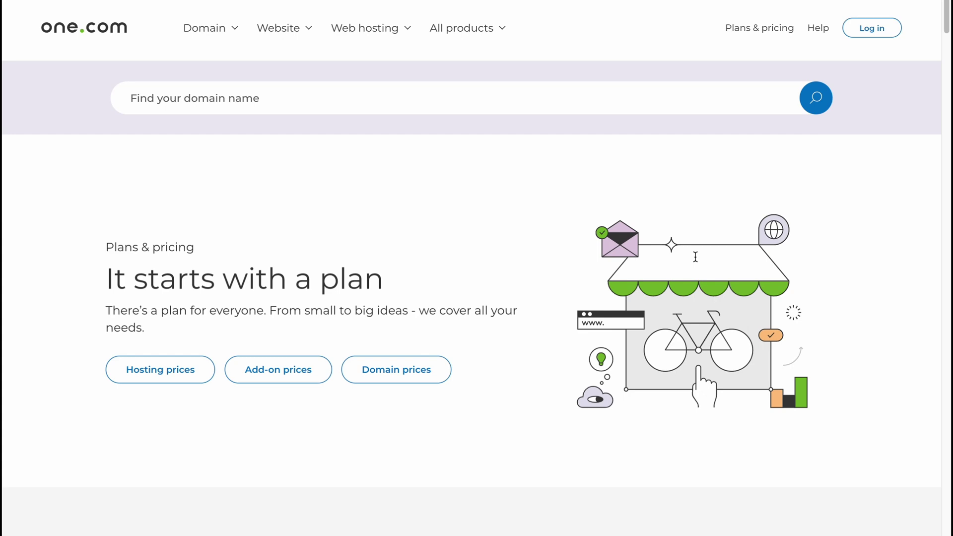
scroll(597, 198, "down", 6)
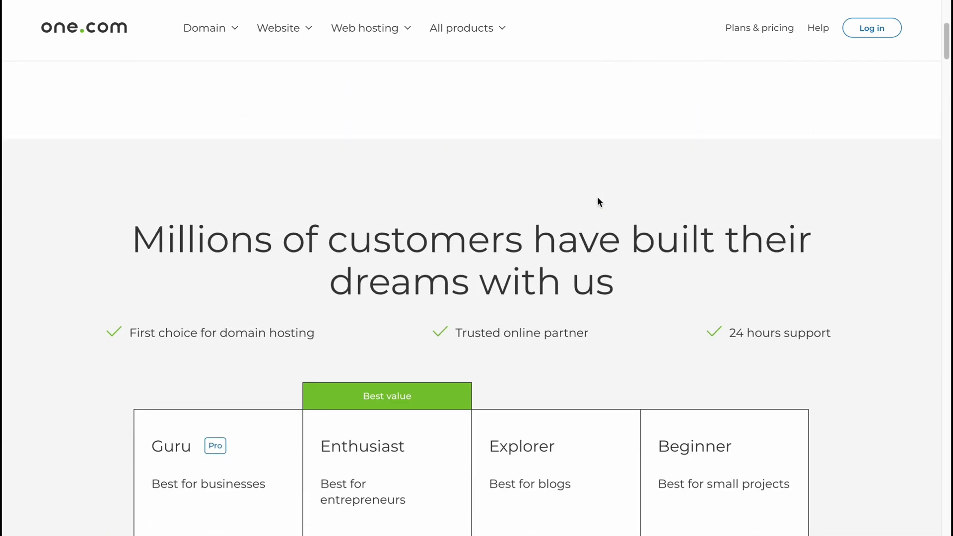
scroll(367, 273, "up", 1)
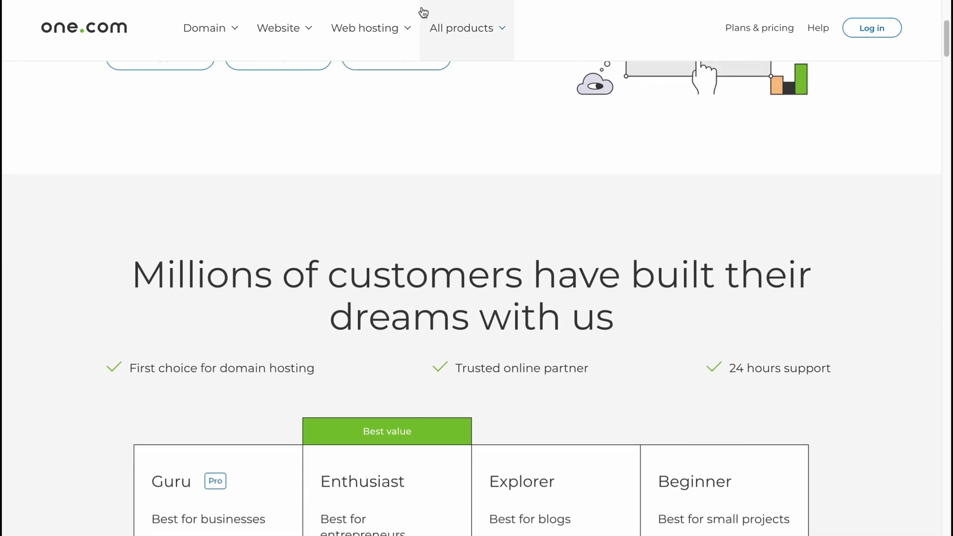
Browse the Web hosting, Website, Domain and All products menus, then return to the one.com homepage.
left_click(398, 25)
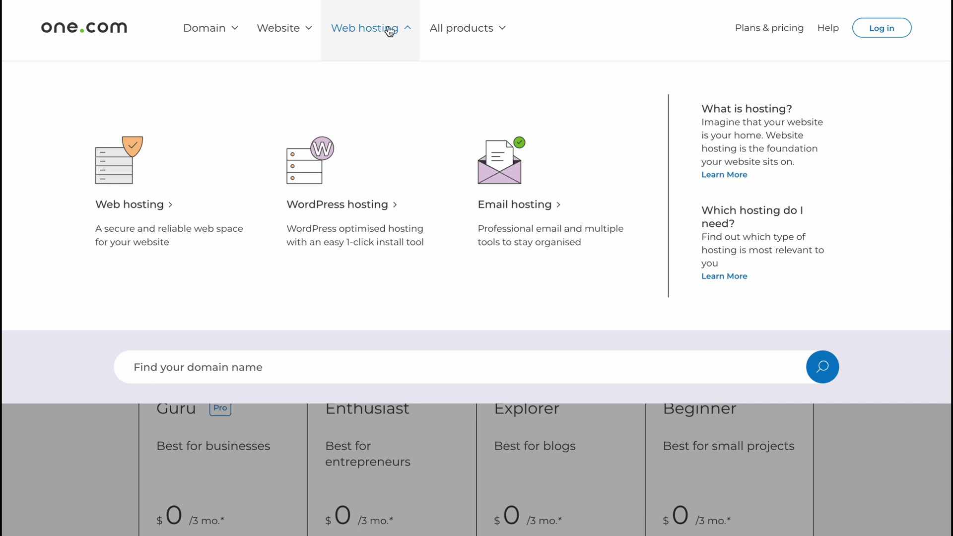
left_click(288, 33)
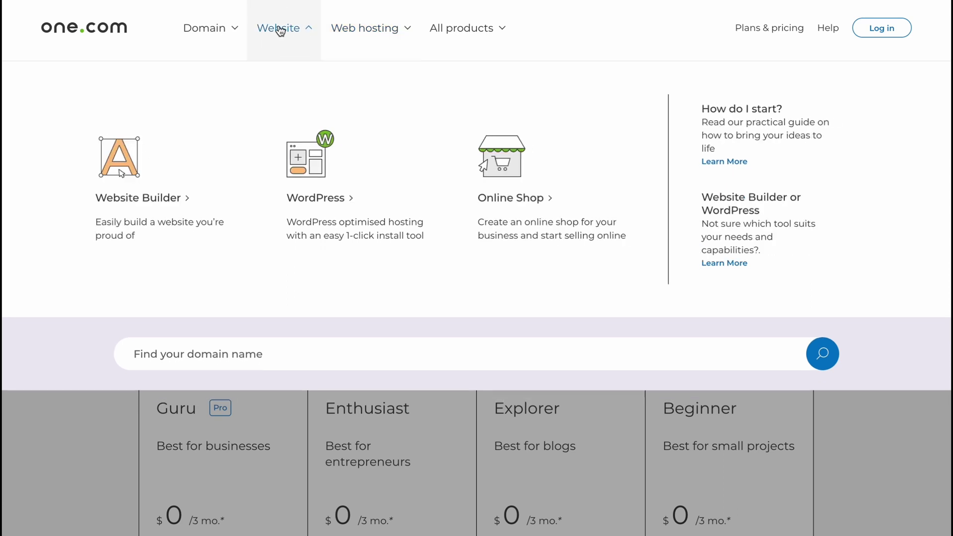
left_click(221, 30)
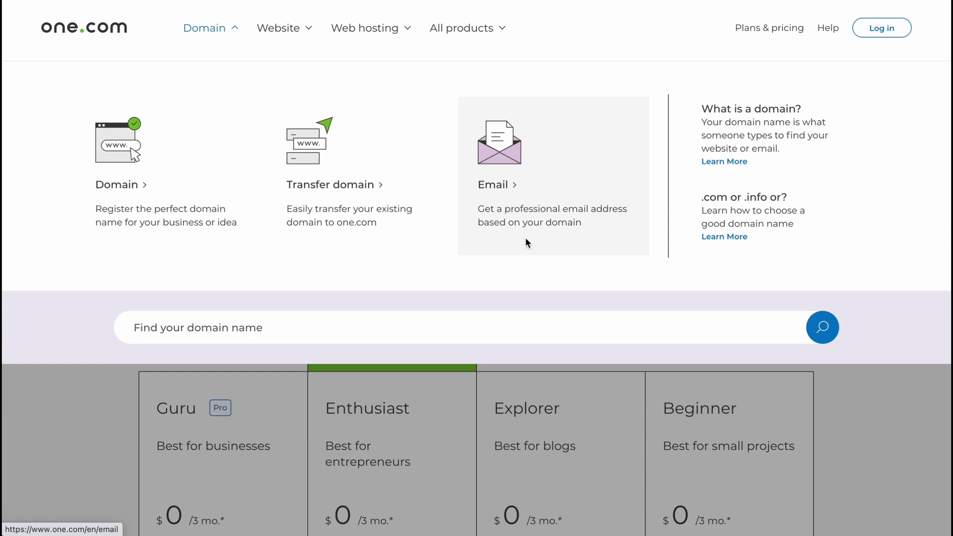
left_click(268, 53)
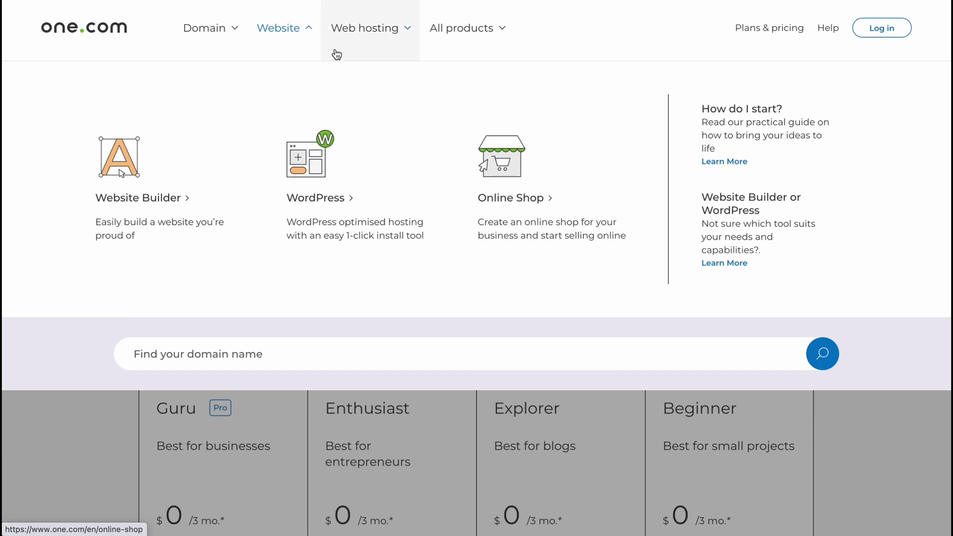
left_click(357, 44)
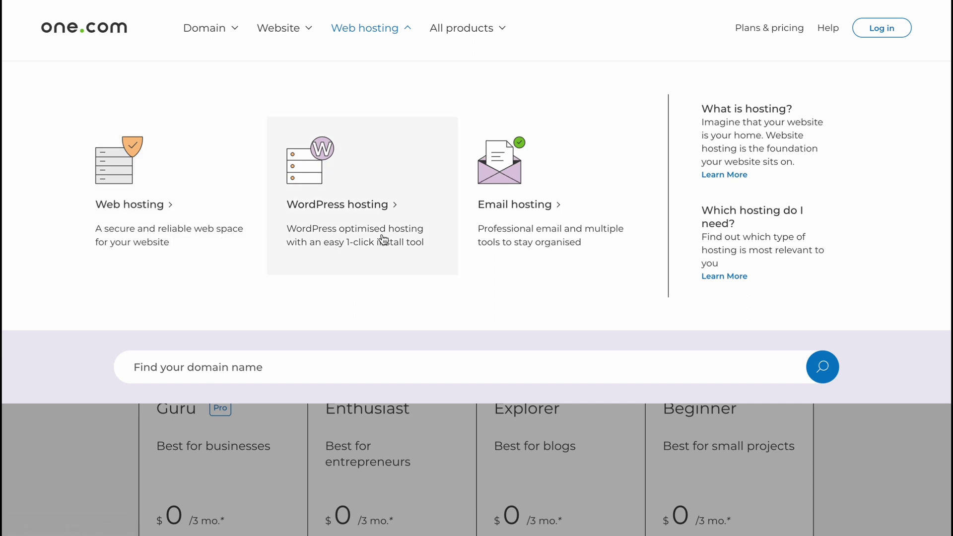
left_click(466, 36)
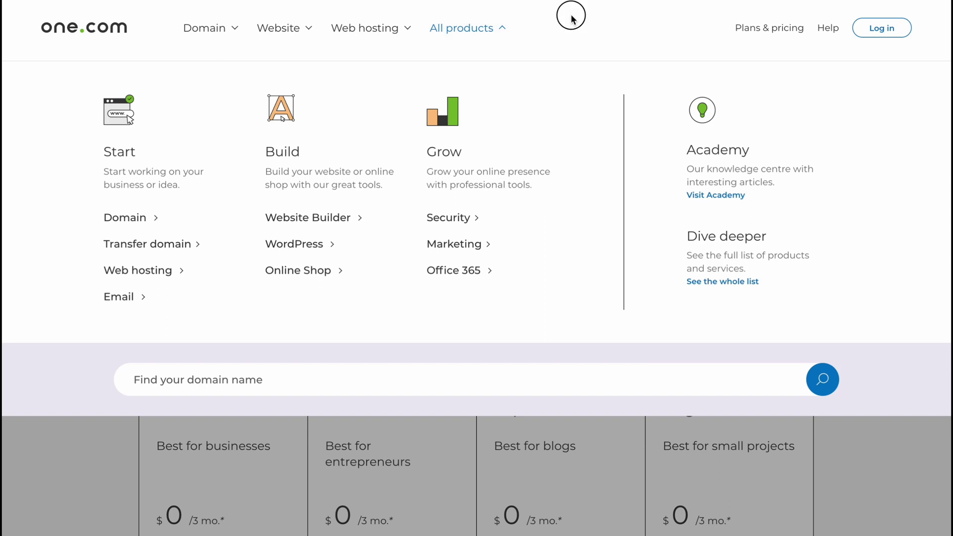
left_click(92, 29)
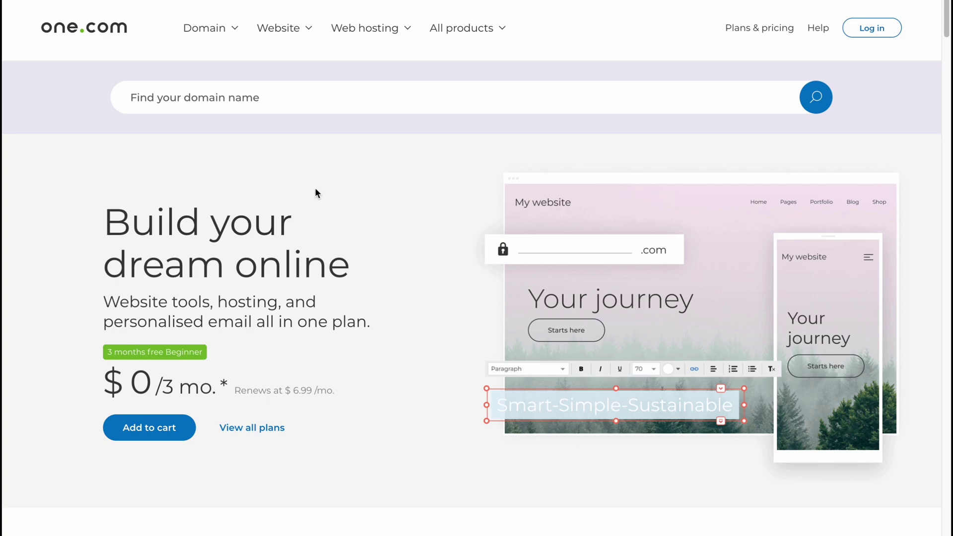
Scroll to the home page plan cards and briefly highlight the Enthusiast and Explorer plan details.
scroll(384, 232, "down", 12)
scroll(383, 234, "down", 12)
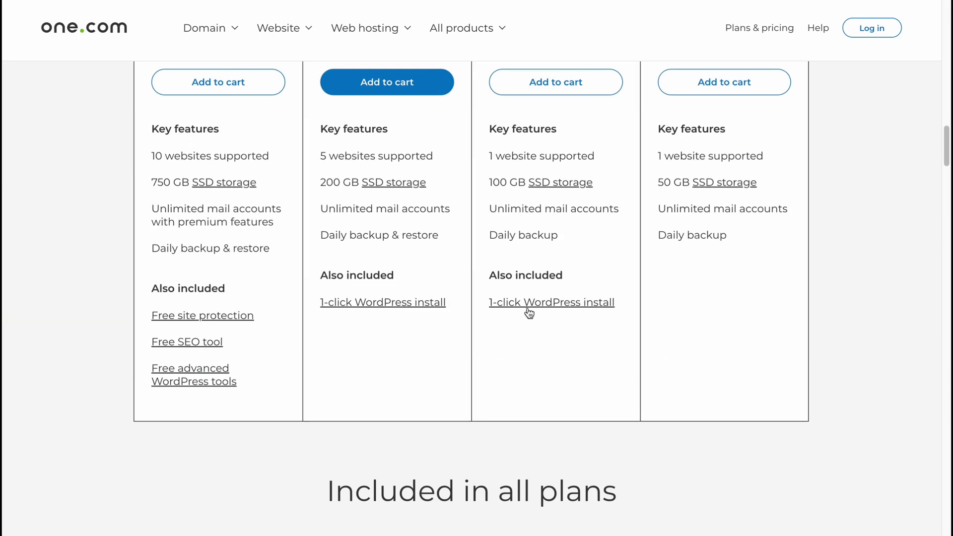
scroll(529, 313, "up", 4)
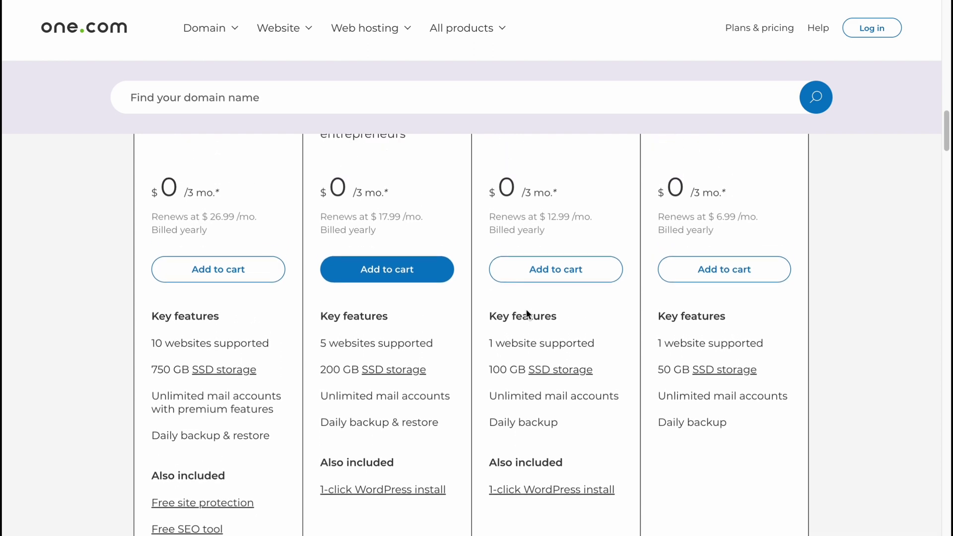
scroll(527, 313, "up", 3)
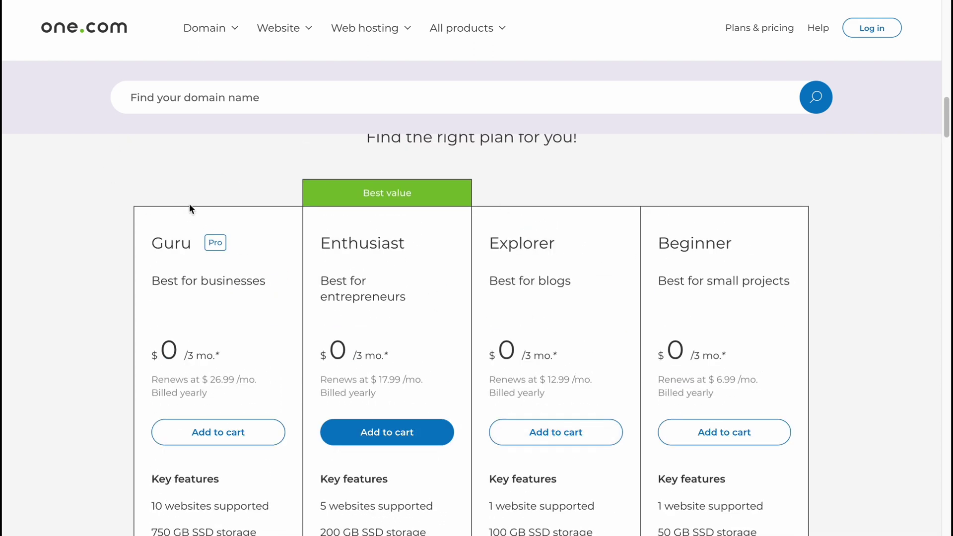
scroll(288, 184, "down", 2)
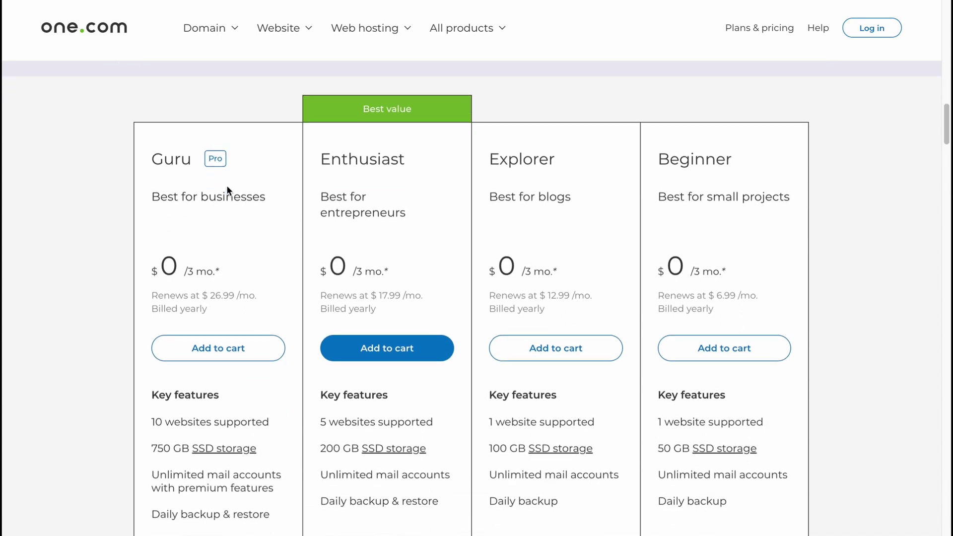
left_click_drag(320, 290, 520, 304)
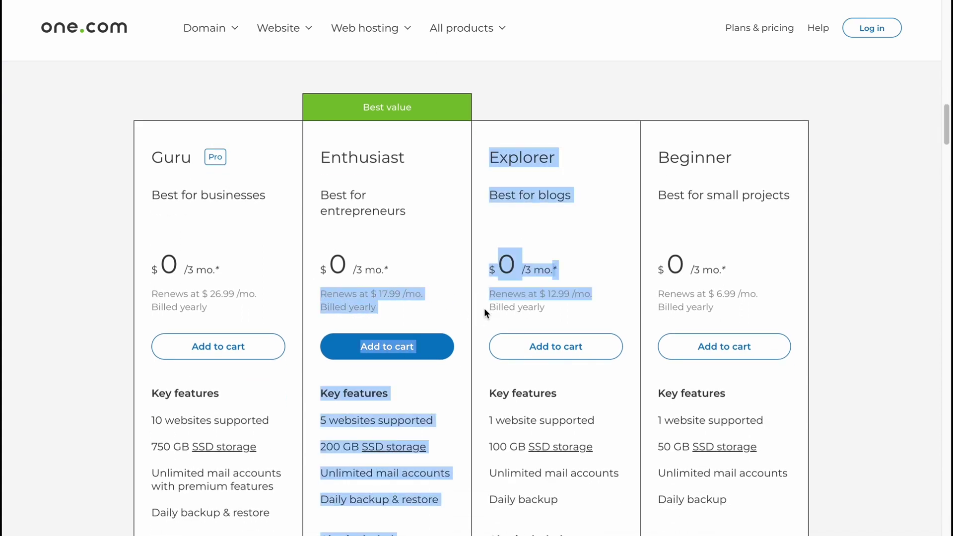
left_click(839, 257)
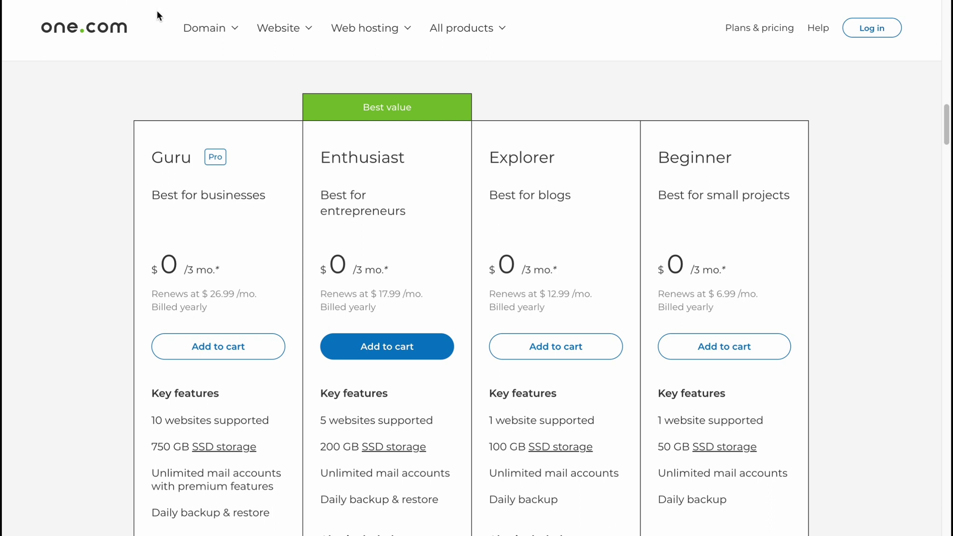
Highlight the renewal prices: Guru $26.99, Enthusiast $17.99, Explorer $12.99, Beginner $6.99.
left_click_drag(184, 294, 250, 295)
left_click_drag(377, 292, 432, 296)
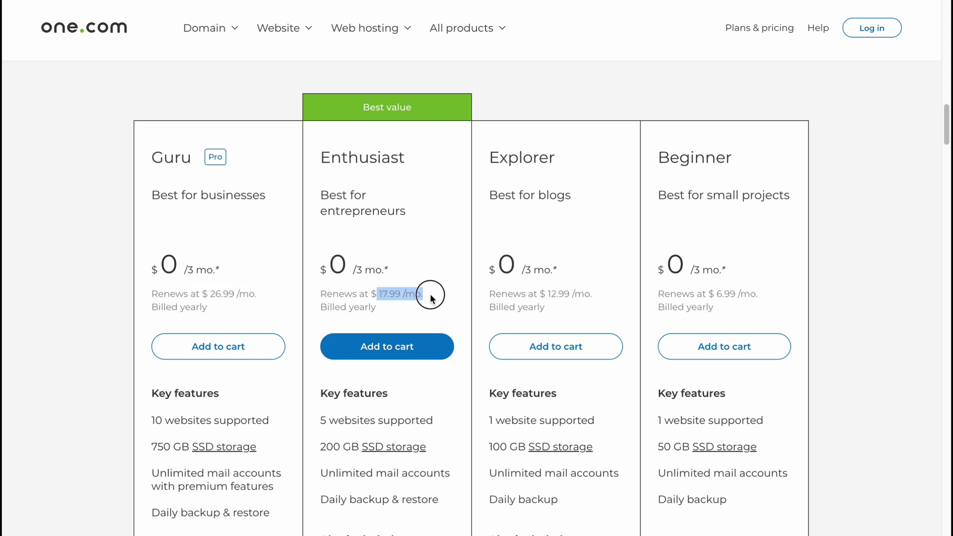
left_click_drag(540, 294, 600, 301)
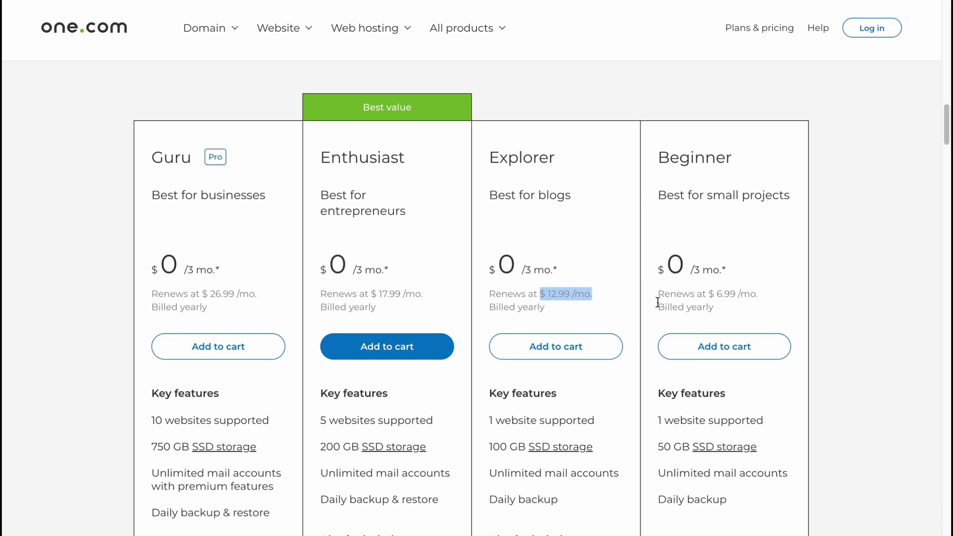
left_click_drag(717, 294, 759, 294)
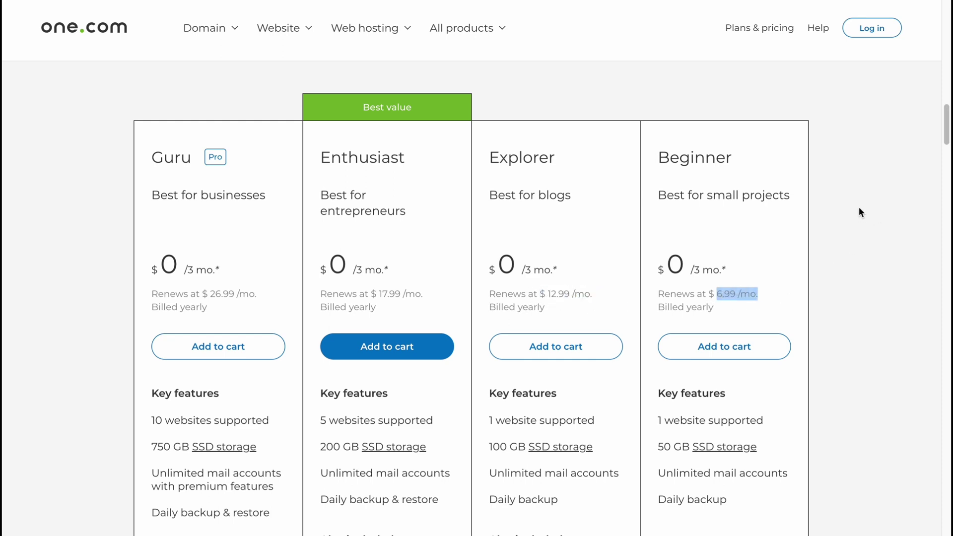
scroll(859, 206, "up", 2)
scroll(858, 210, "down", 5)
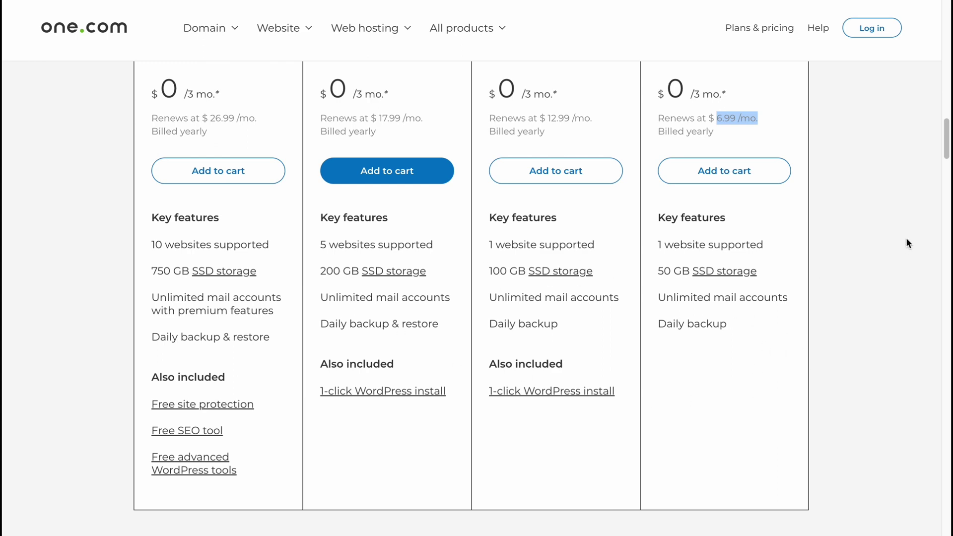
scroll(897, 230, "up", 10)
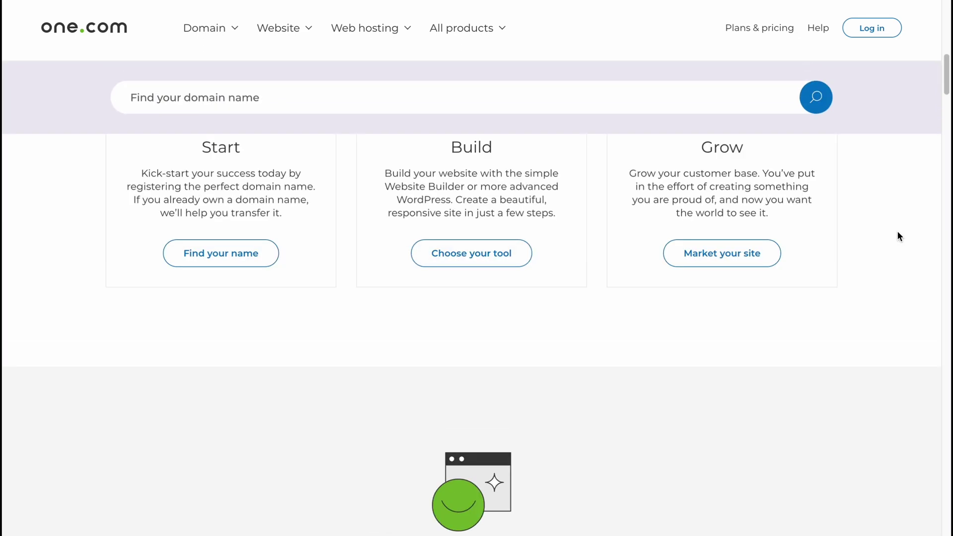
scroll(896, 231, "up", 5)
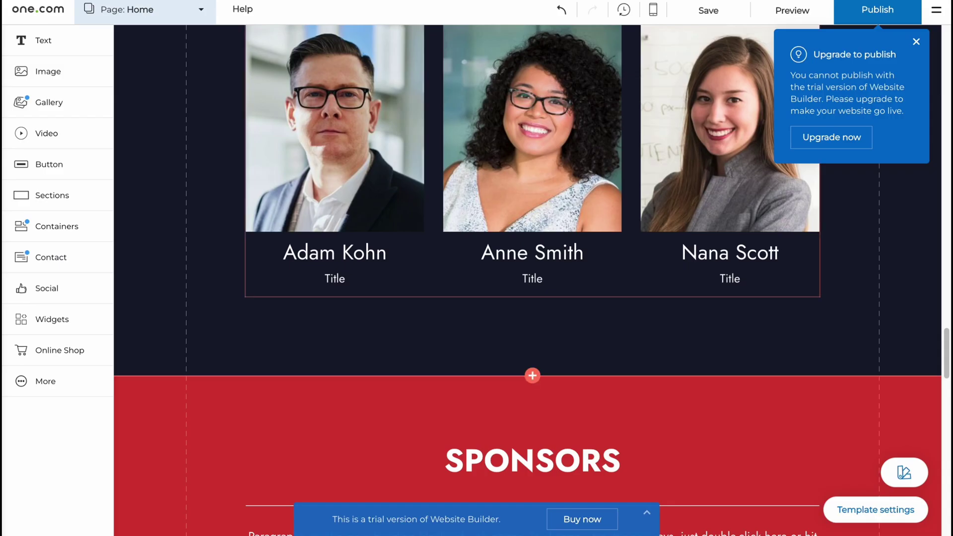
Scroll up from the Speakers section to the six-photo gallery above the About section.
scroll(430, 163, "up", 10)
scroll(430, 163, "up", 10)
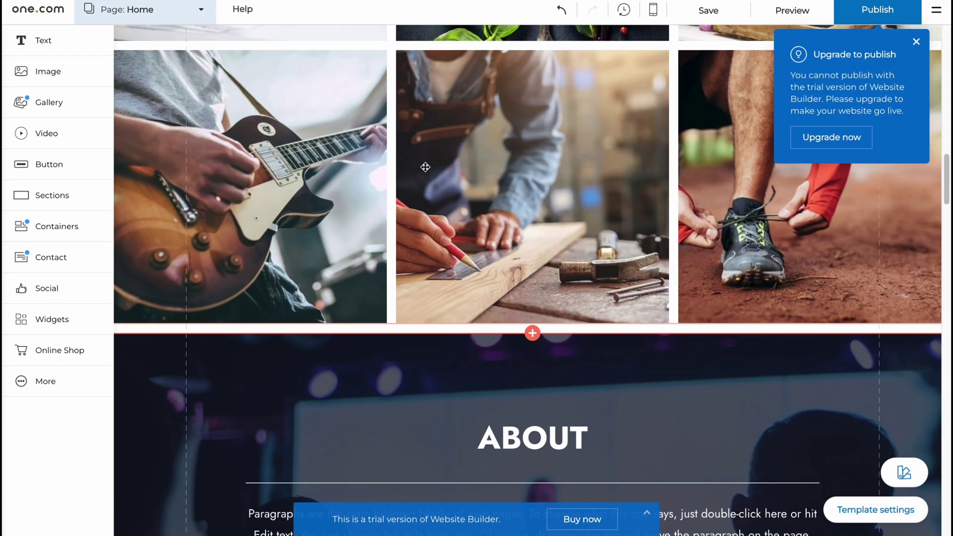
scroll(425, 167, "up", 3)
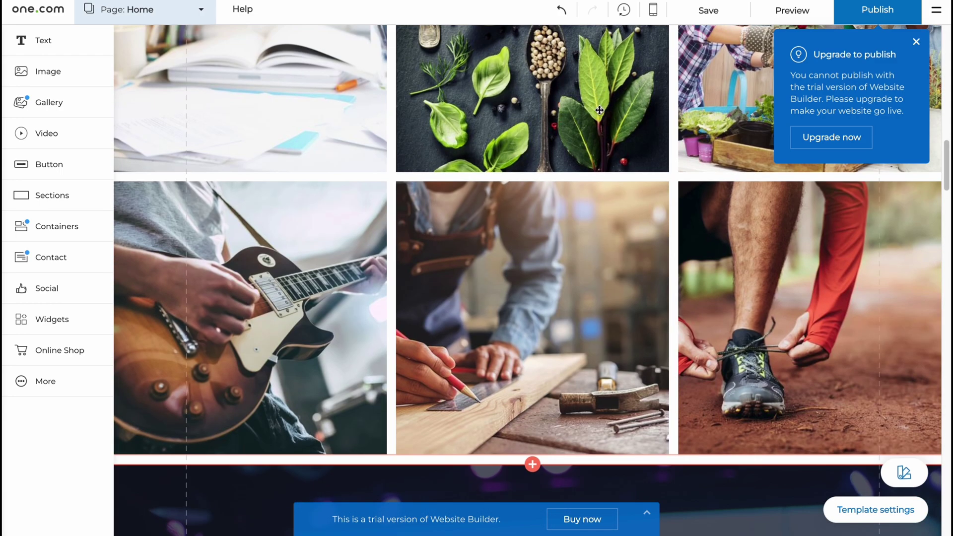